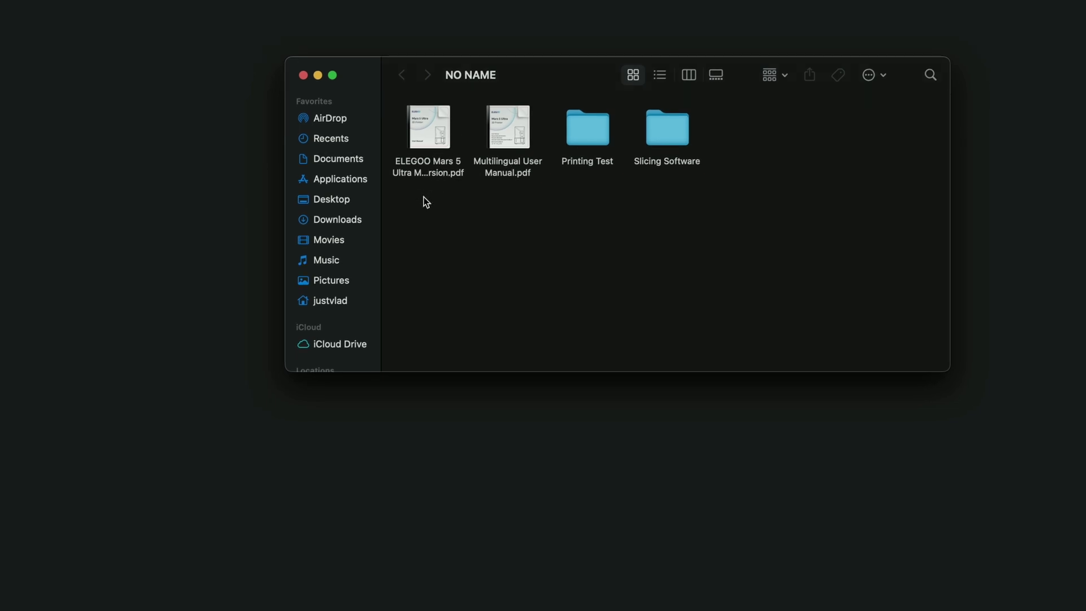
# Read through the ELEGOO Mars 5 Ultra manual PDF in Preview, then close it
pyautogui.doubleClick(415, 142)
pyautogui.scroll(-20, 555, 370)
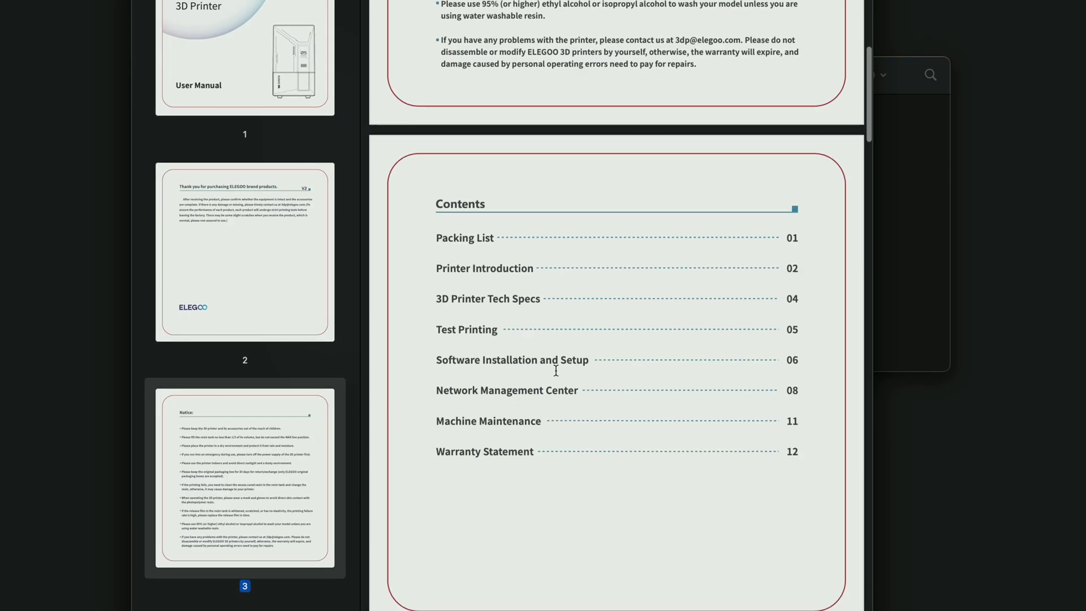
pyautogui.scroll(1, 556, 370)
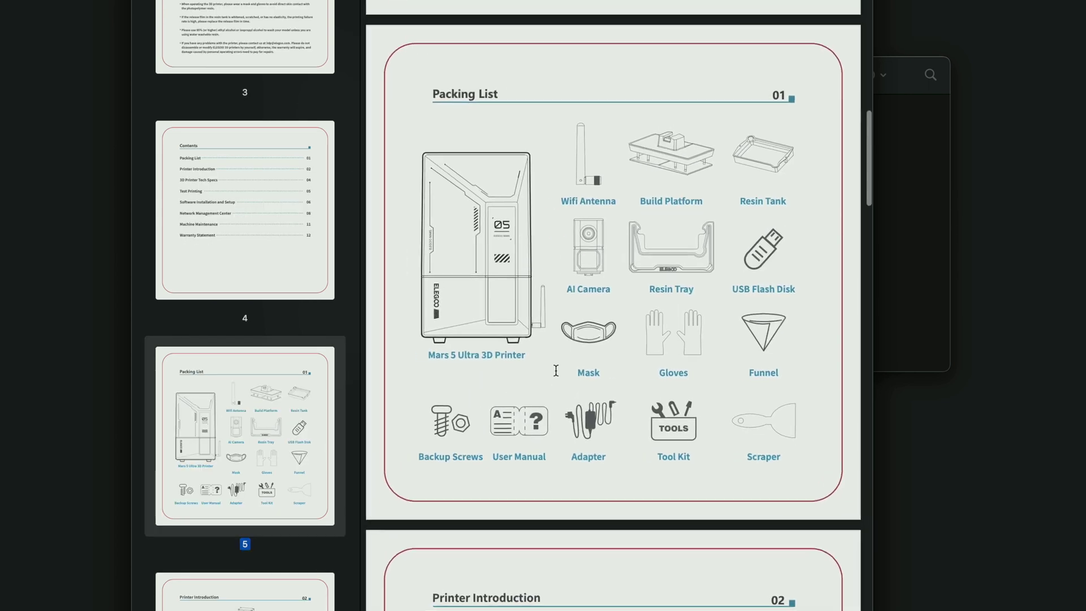
pyautogui.scroll(-8, 539, 443)
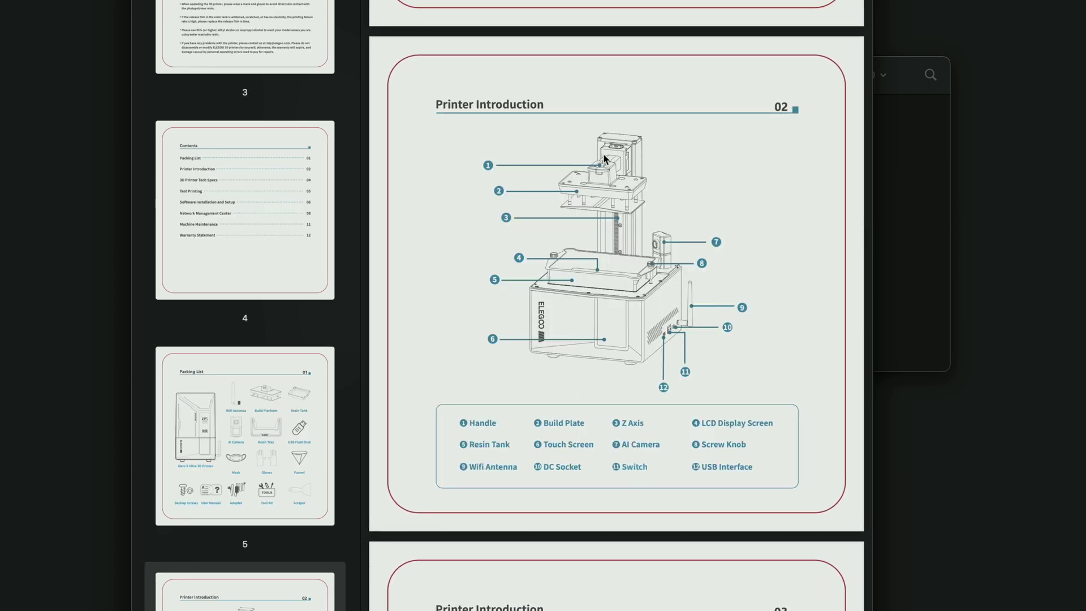
pyautogui.scroll(-5, 628, 474)
pyautogui.scroll(-10, 629, 474)
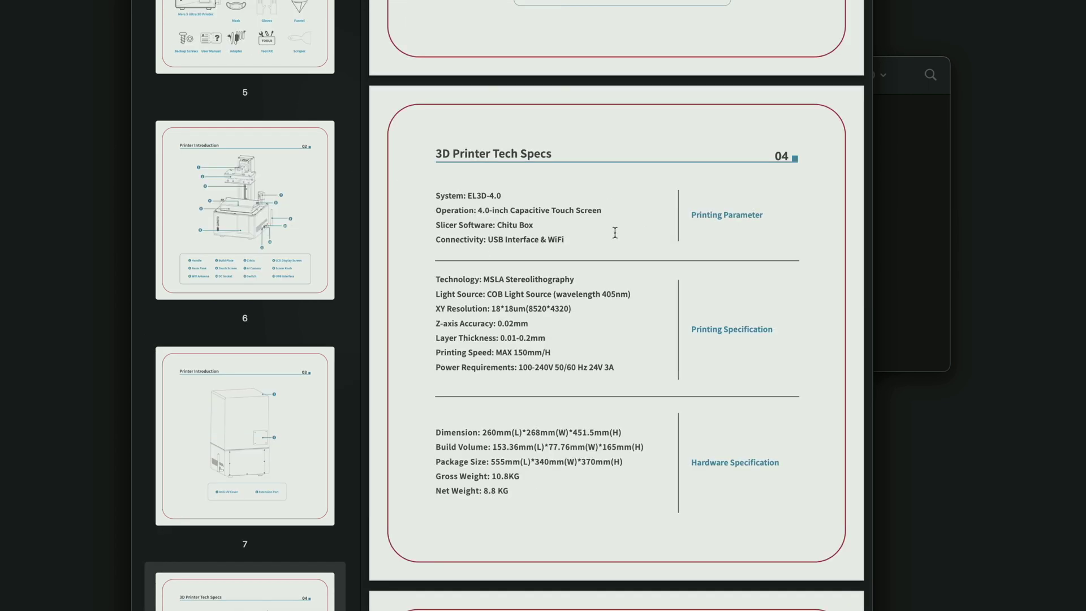
pyautogui.scroll(-20, 601, 517)
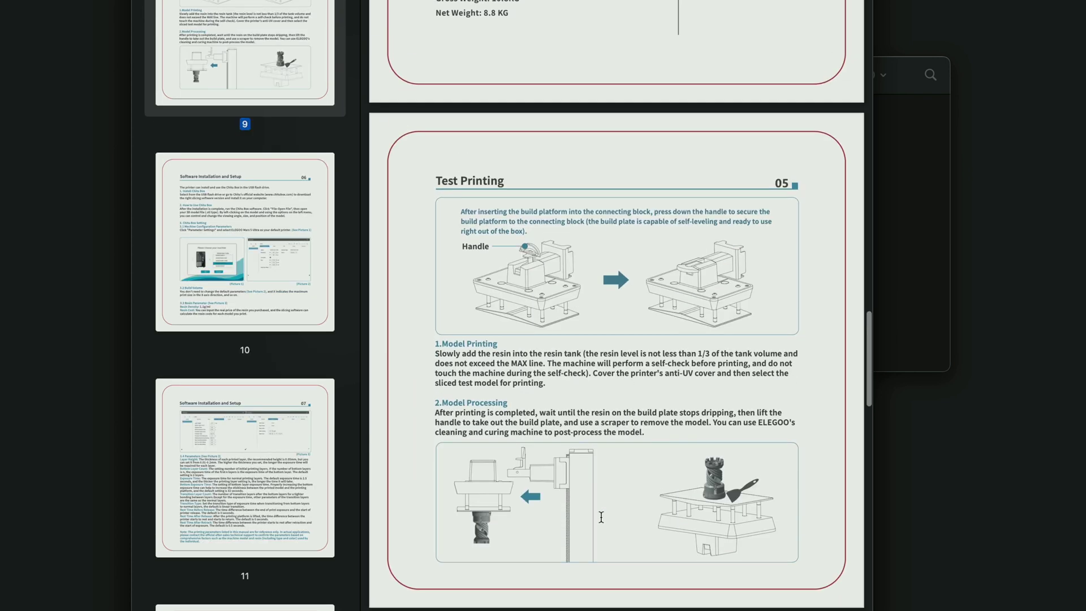
pyautogui.scroll(-20, 601, 517)
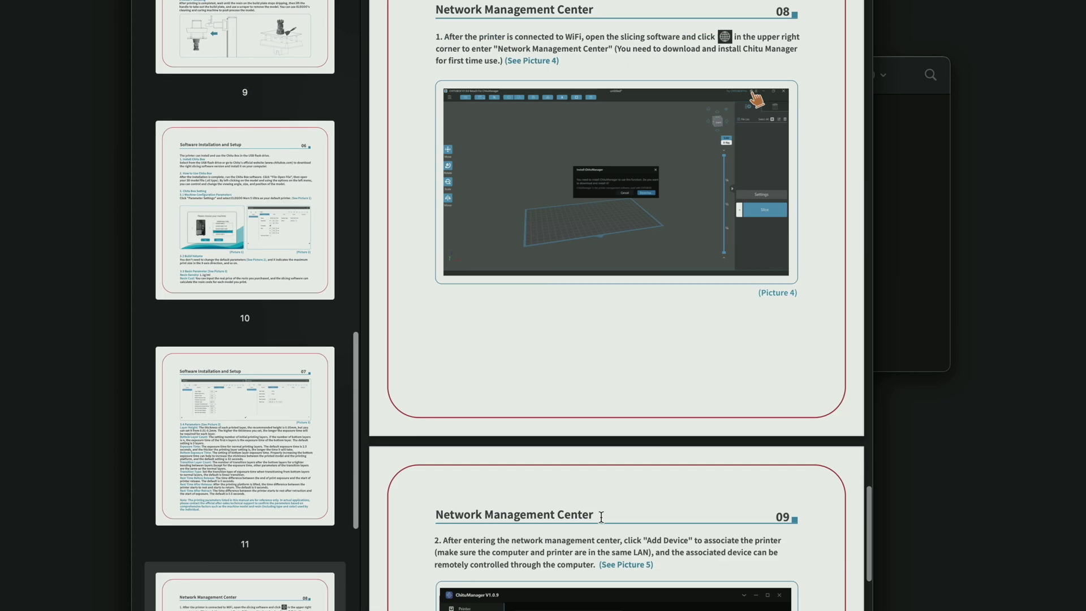
pyautogui.press('super+w')
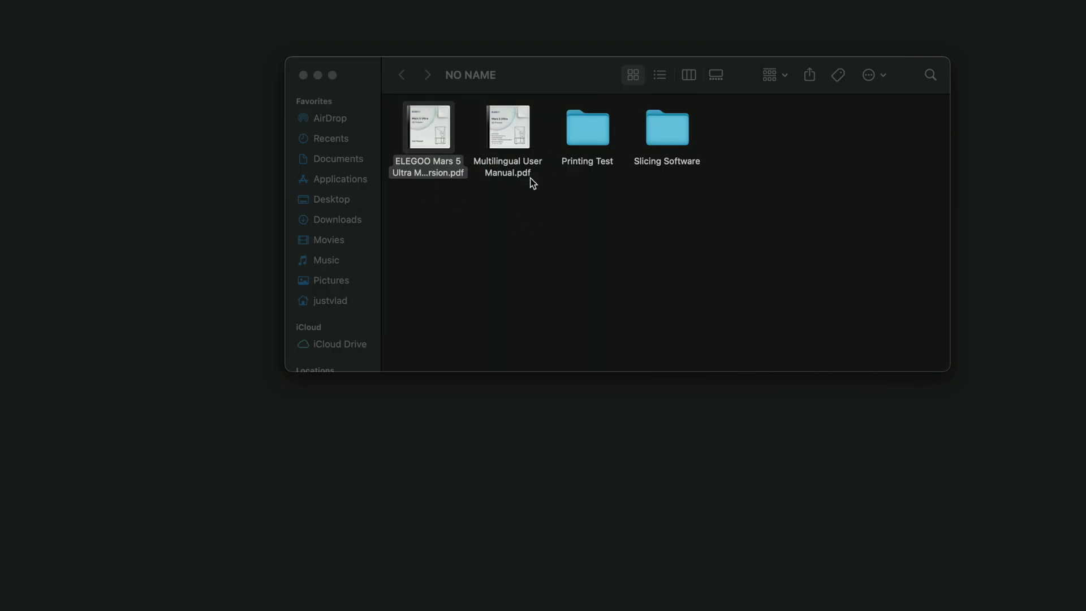
# Skim and close the Multilingual User Manual.pdf, then open the Printing Test folder
pyautogui.doubleClick(508, 130)
pyautogui.scroll(-3, 538, 443)
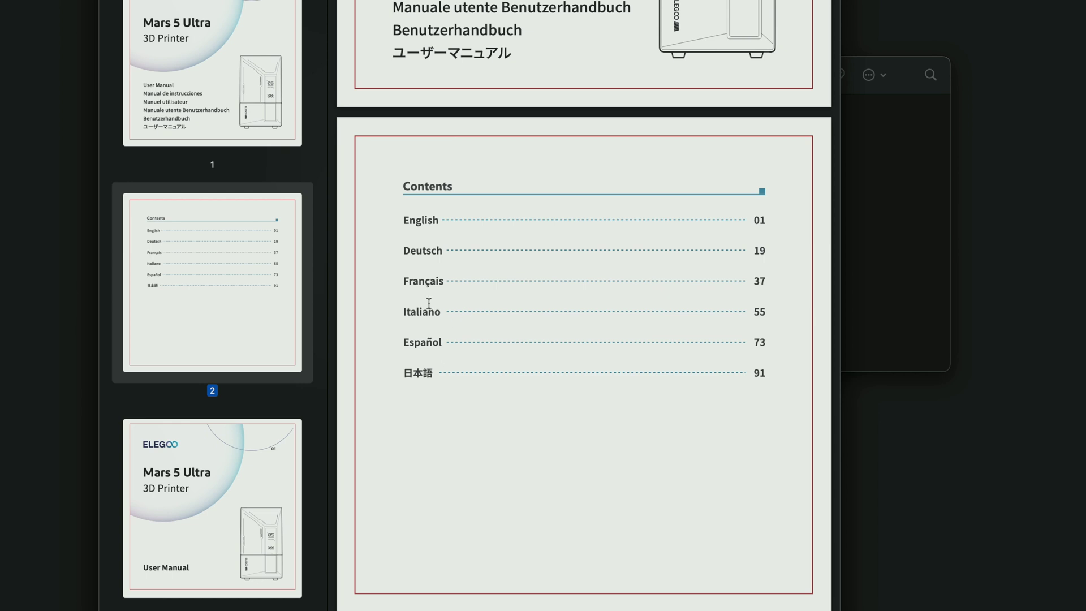
pyautogui.press('super+w')
pyautogui.doubleClick(595, 125)
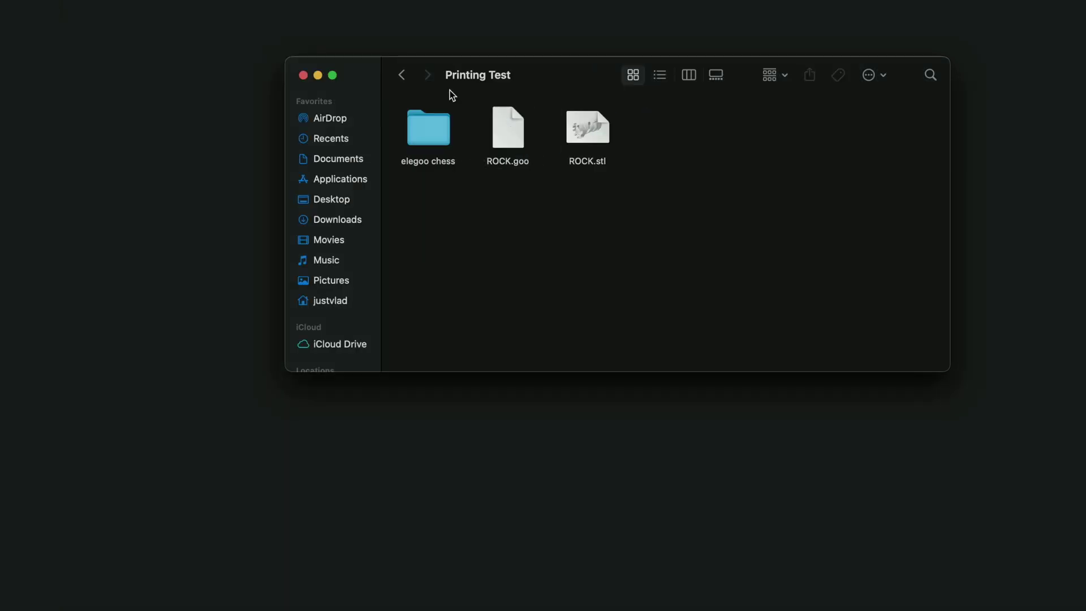
# Quick Look the ROCK.stl model and rotate it onto its side
pyautogui.click(588, 129)
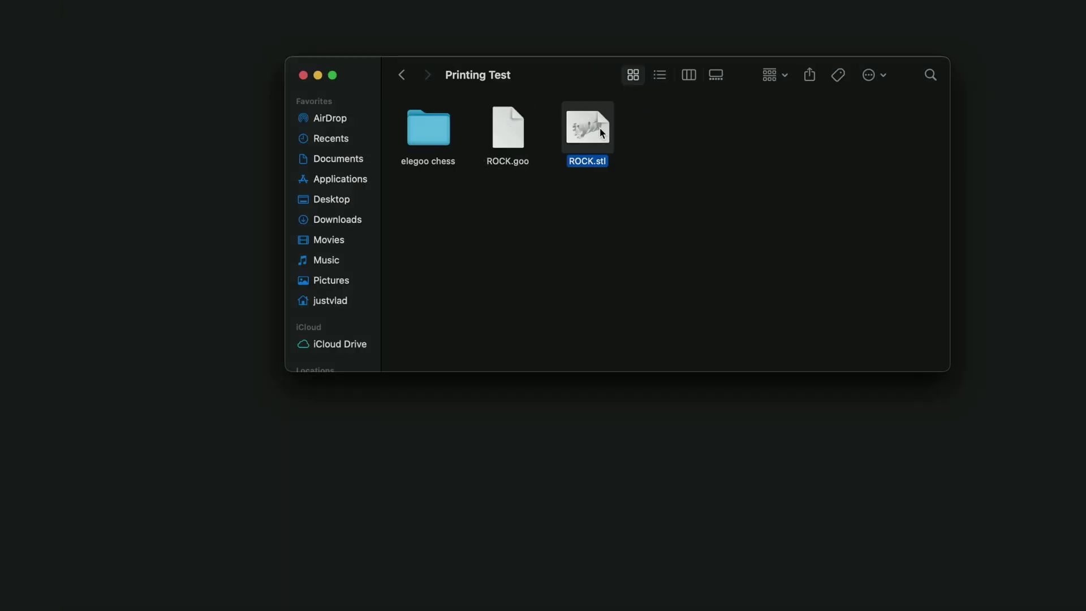
pyautogui.press('space')
pyautogui.moveTo(633, 142); pyautogui.dragTo(734, 160)
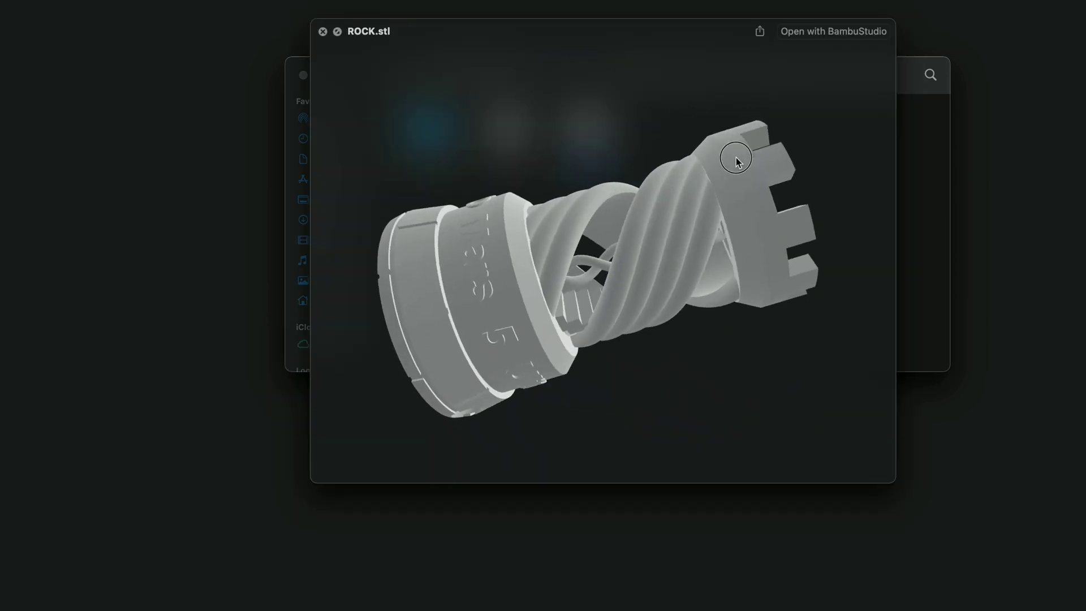
pyautogui.press('space')
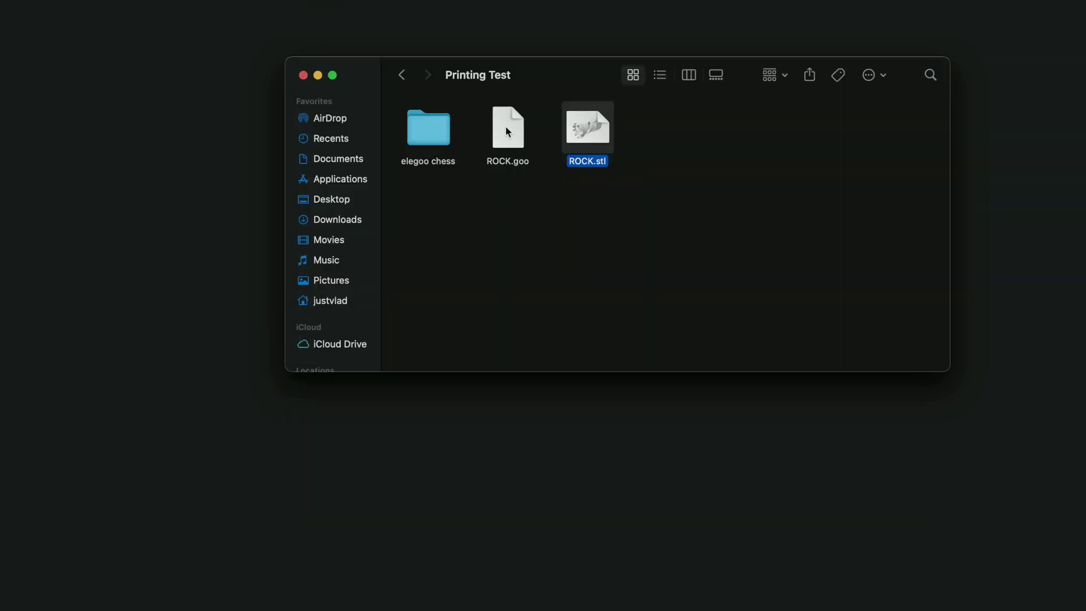
# Preview the Bishop, King and Pawn STLs in elegoo chess, then open Slicing Software
pyautogui.doubleClick(430, 134)
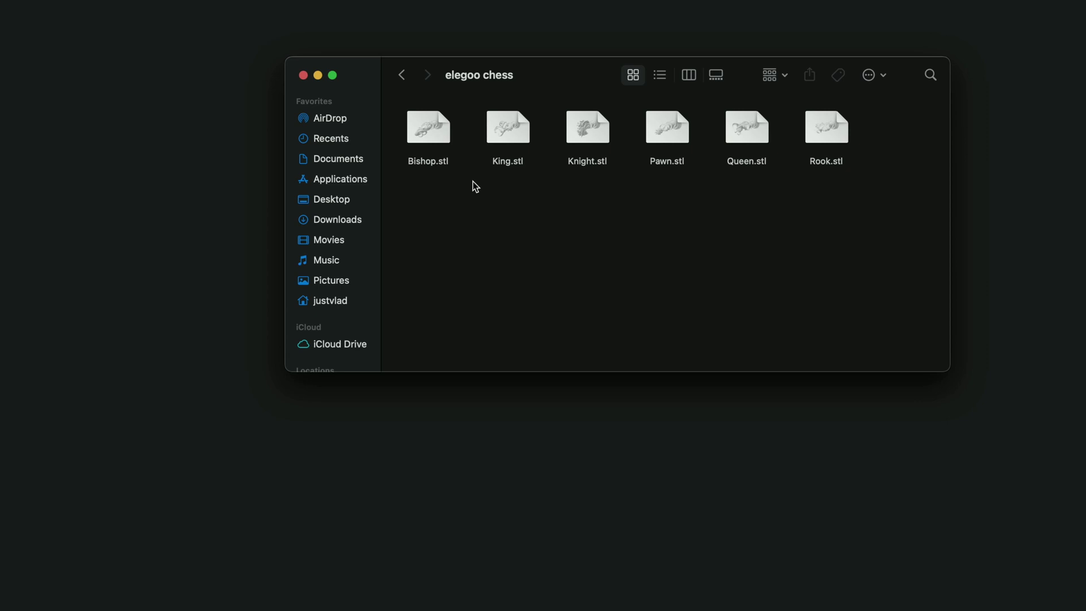
pyautogui.click(438, 136)
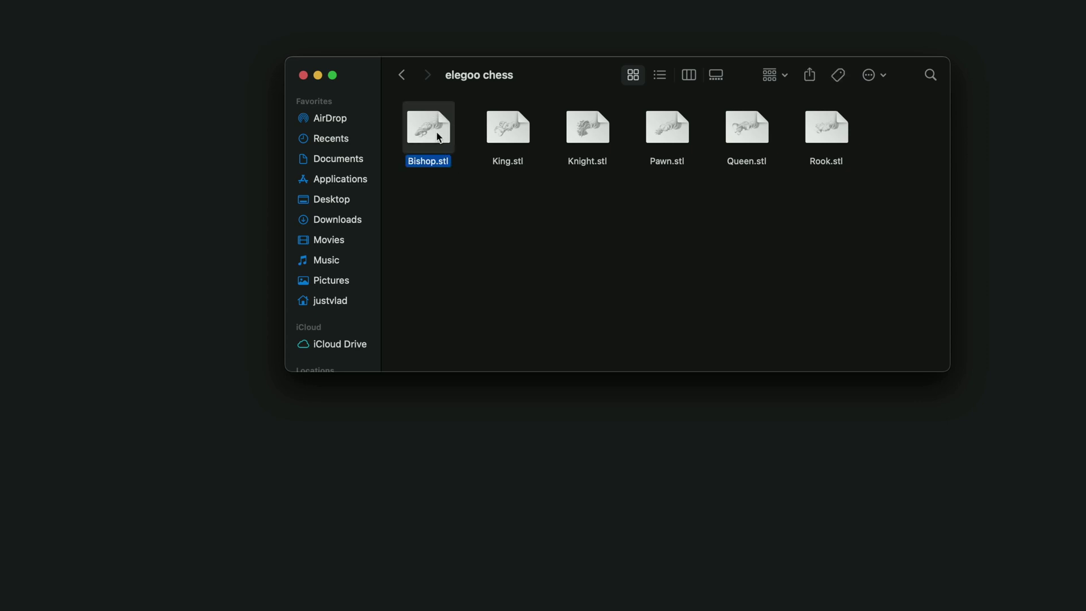
pyautogui.press('Right')
pyautogui.press('space')
pyautogui.press('Right')
pyautogui.press('Right')
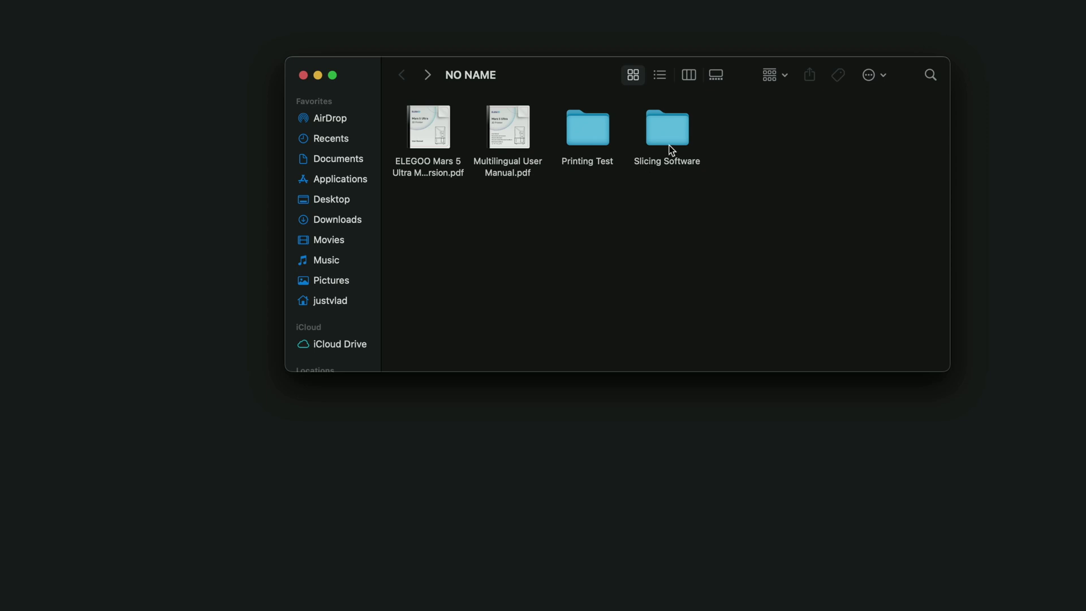
pyautogui.doubleClick(668, 135)
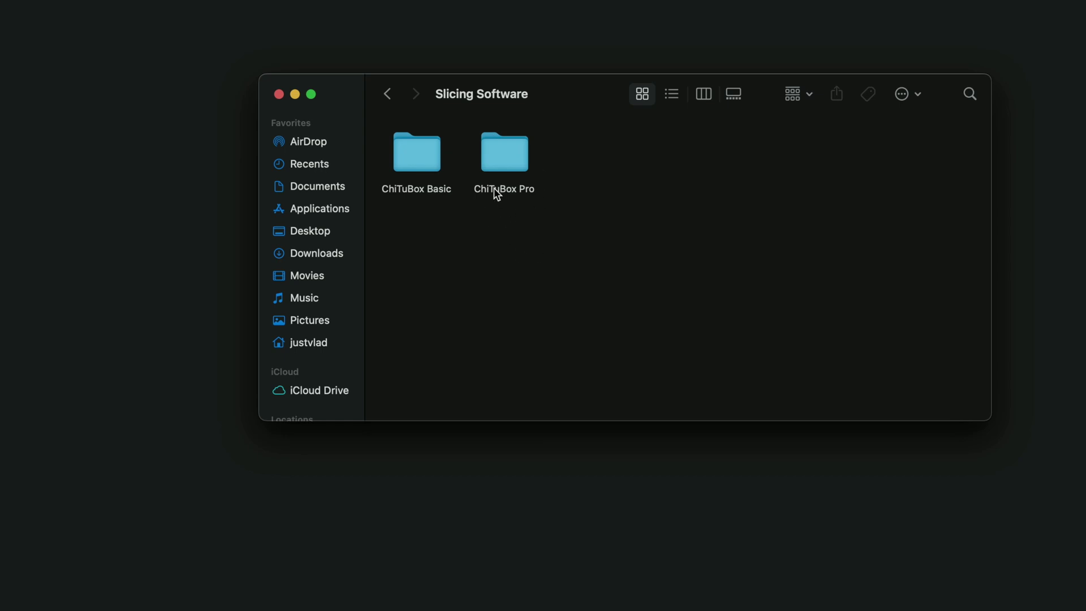
# Open the ChiTuBox and mac OS System folders and close the disk image info windows
pyautogui.doubleClick(414, 168)
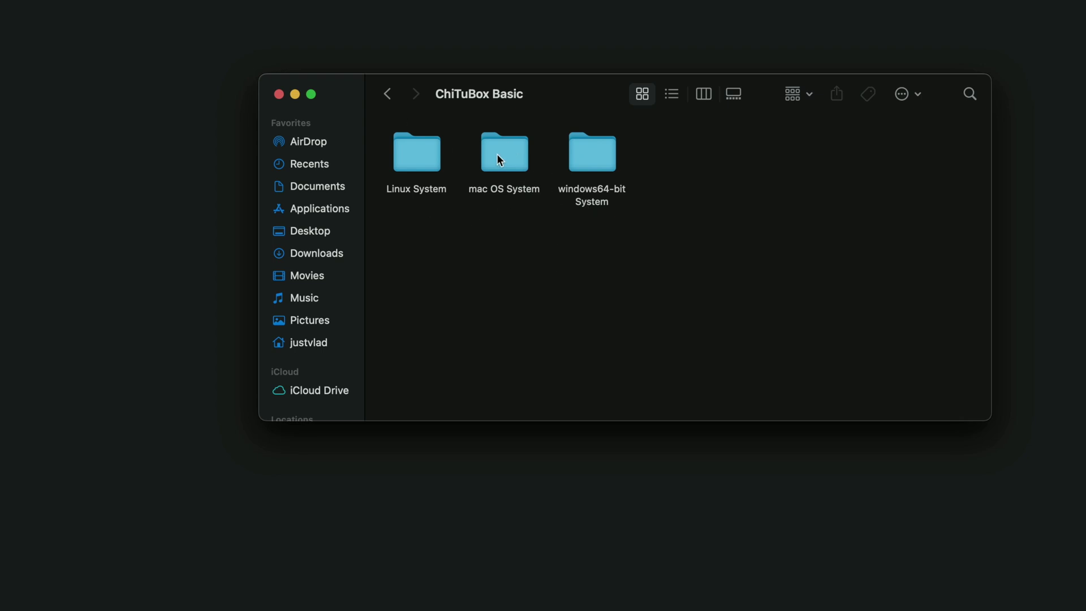
pyautogui.doubleClick(496, 153)
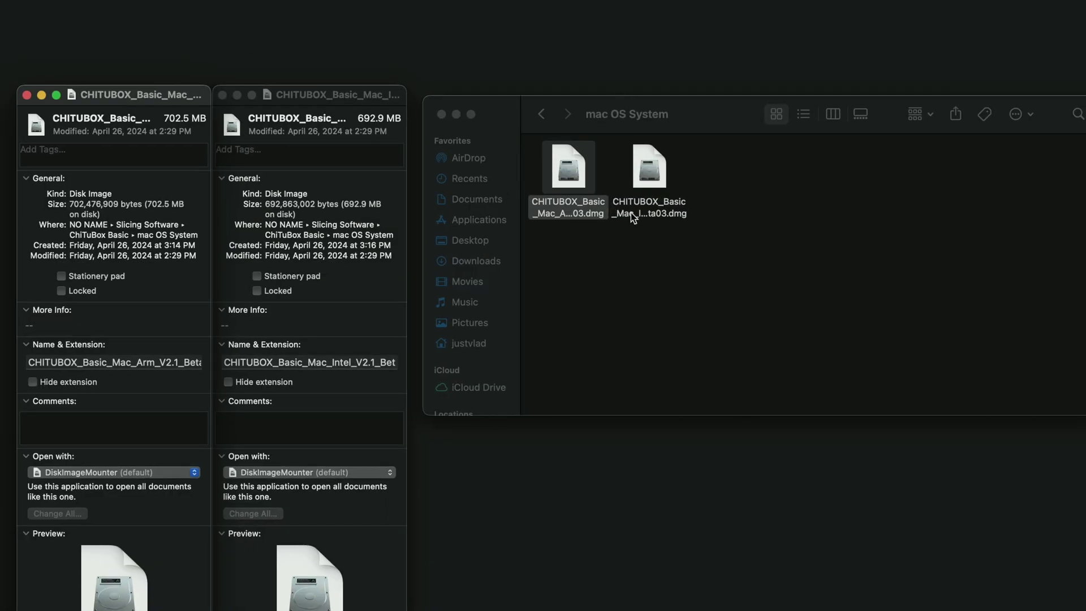
pyautogui.click(608, 208)
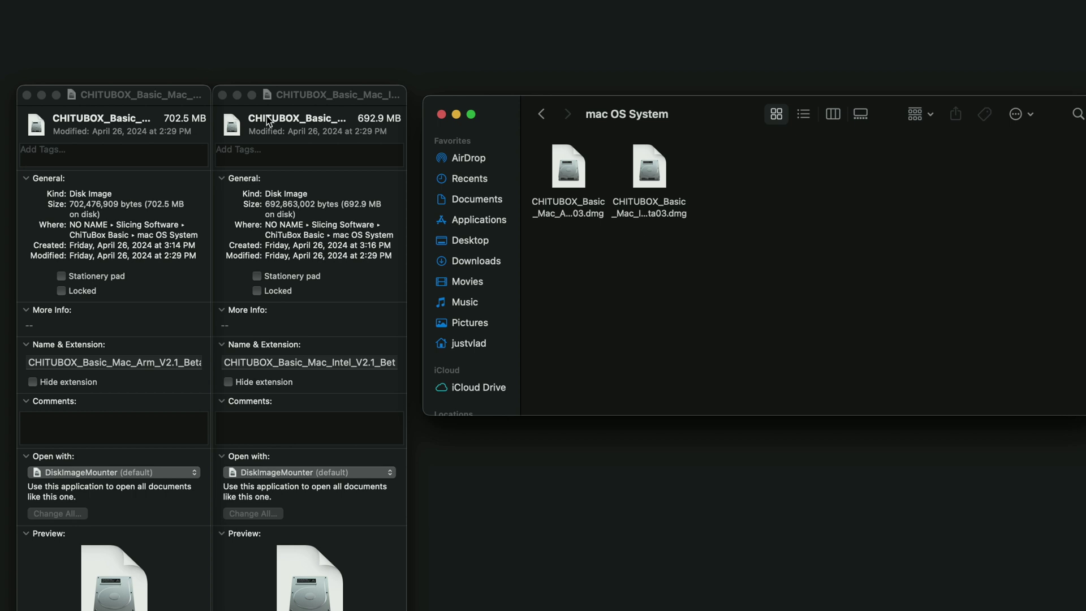
pyautogui.click(223, 95)
pyautogui.press('cmd+w')
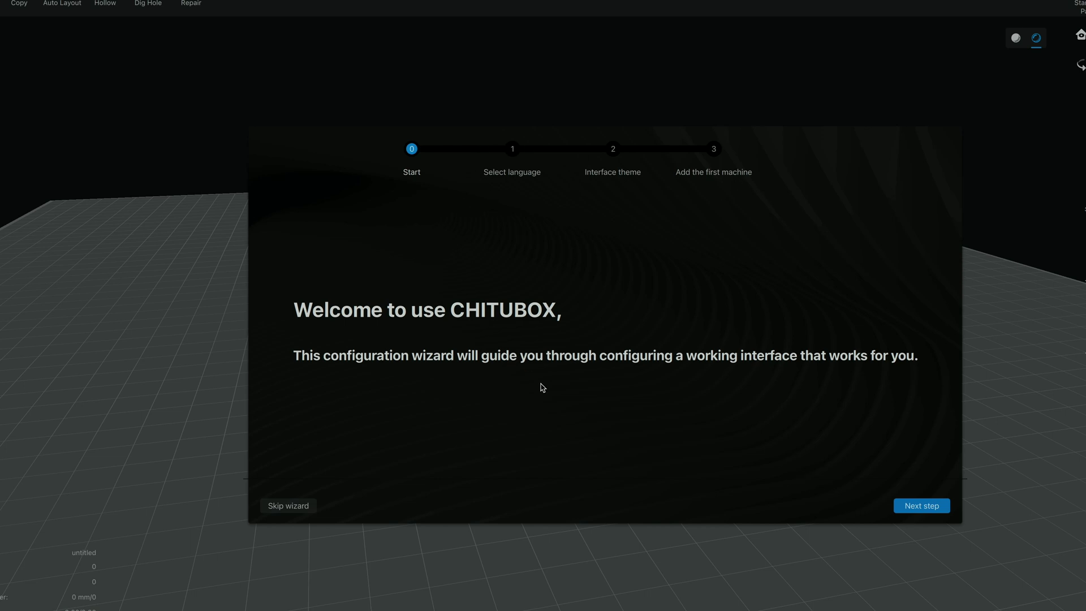
# Complete the wizard with the default language and theme, adding the ELEGOO Mars 5 Ultra
pyautogui.click(921, 506)
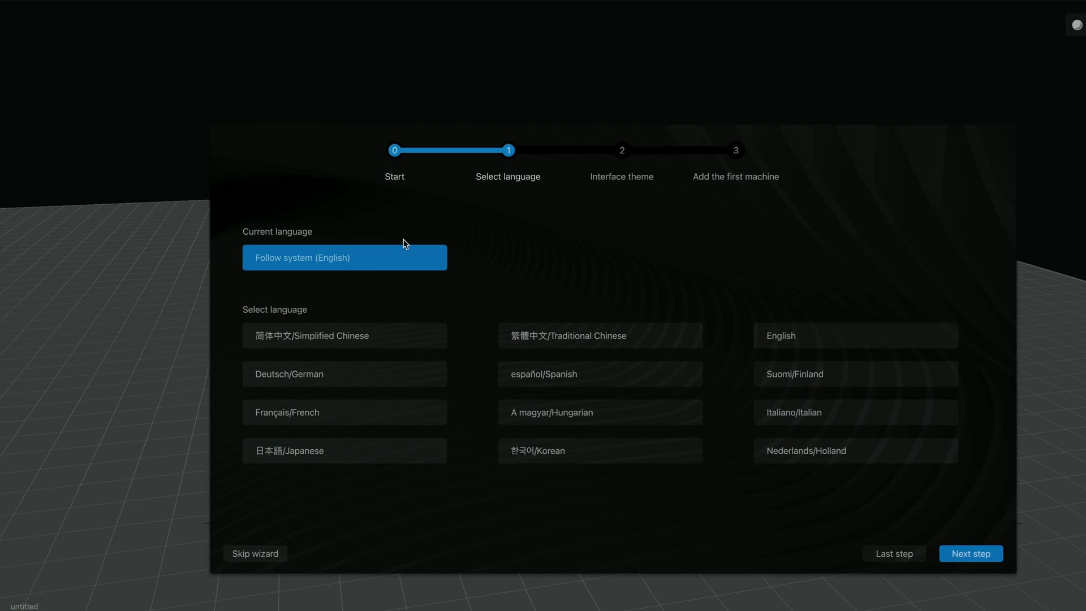
pyautogui.click(970, 554)
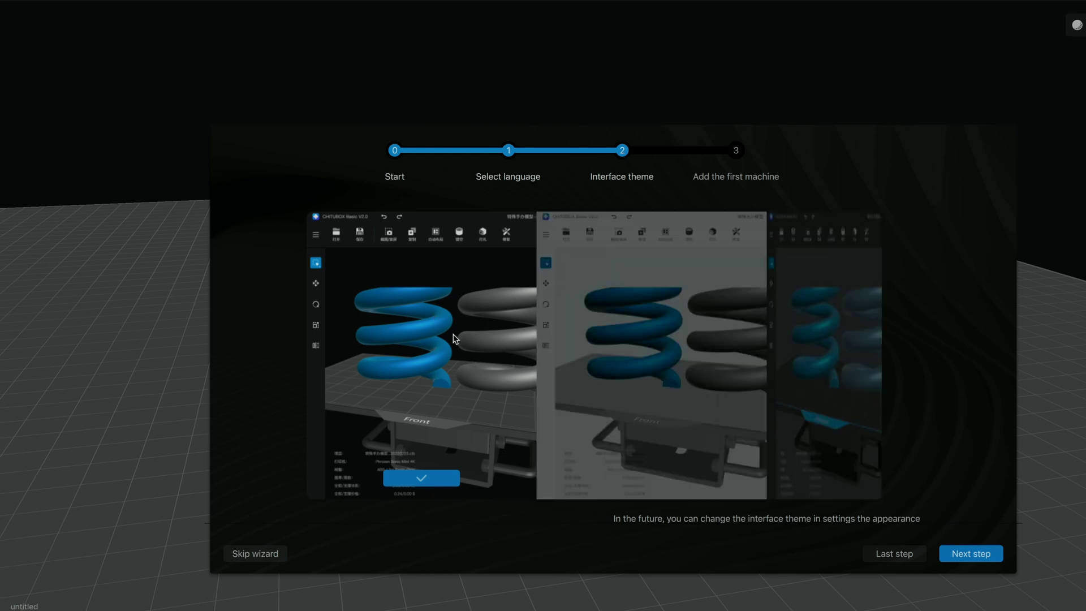
pyautogui.click(971, 553)
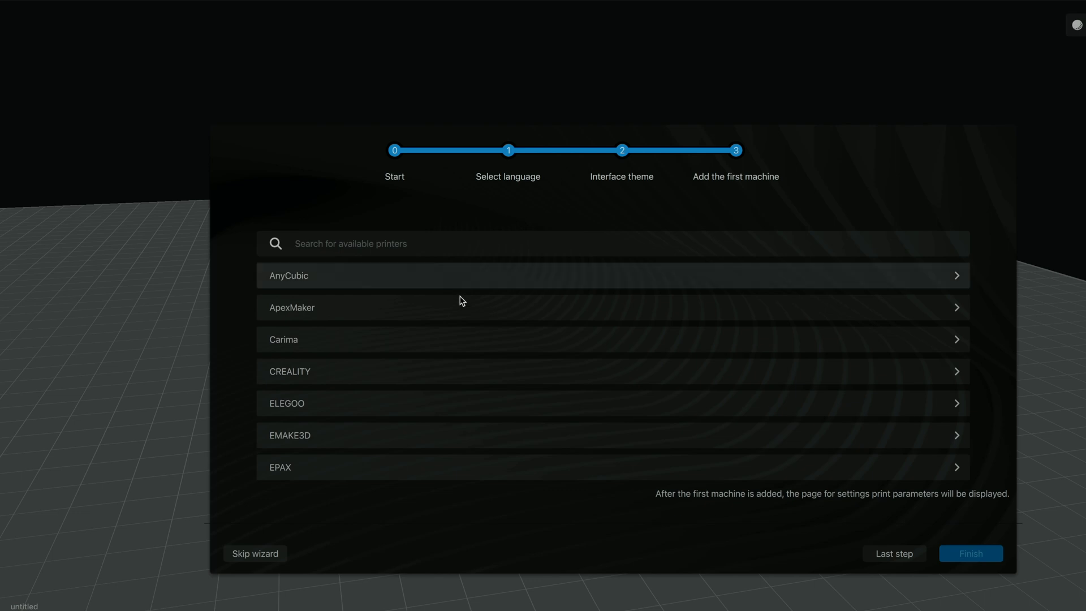
pyautogui.click(422, 396)
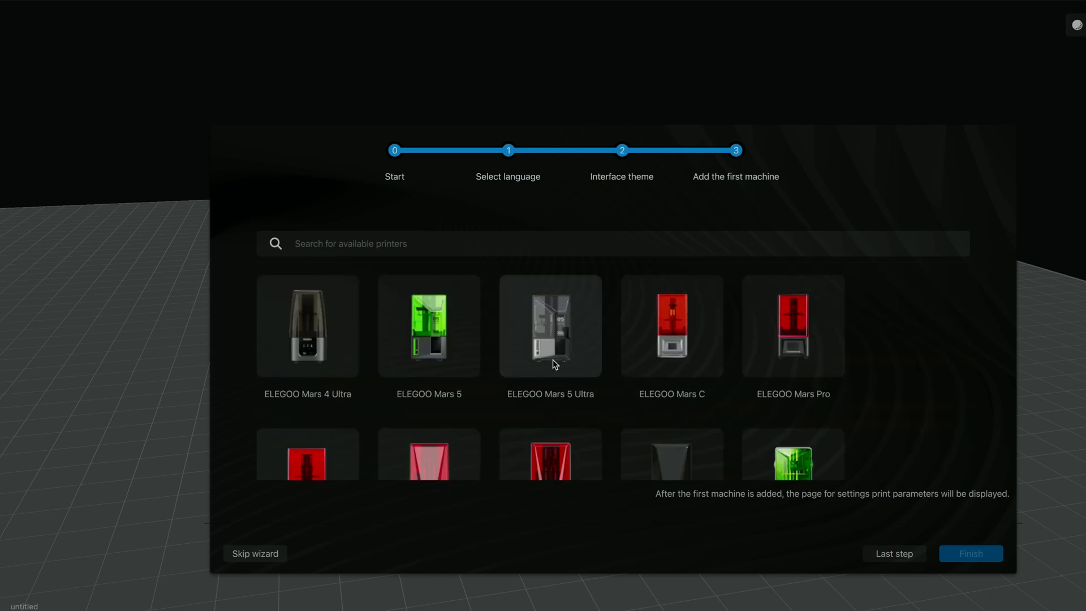
pyautogui.click(554, 364)
pyautogui.click(967, 553)
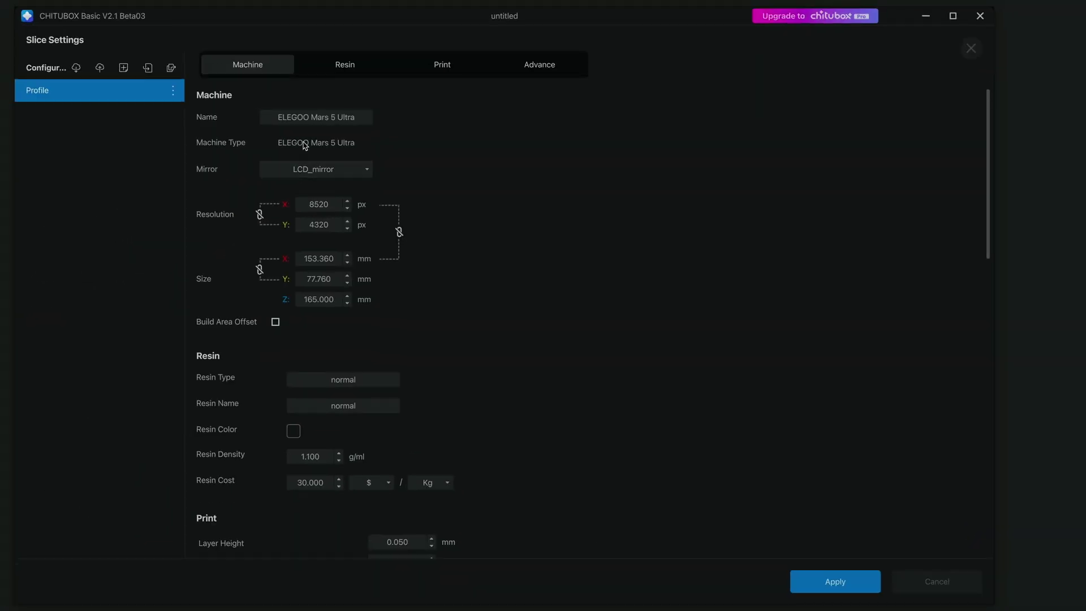
# Review the Machine, Resin, Print and Advance tabs (0.050 mm layers, 2.5 s exposure) and apply
pyautogui.scroll(-10, 506, 392)
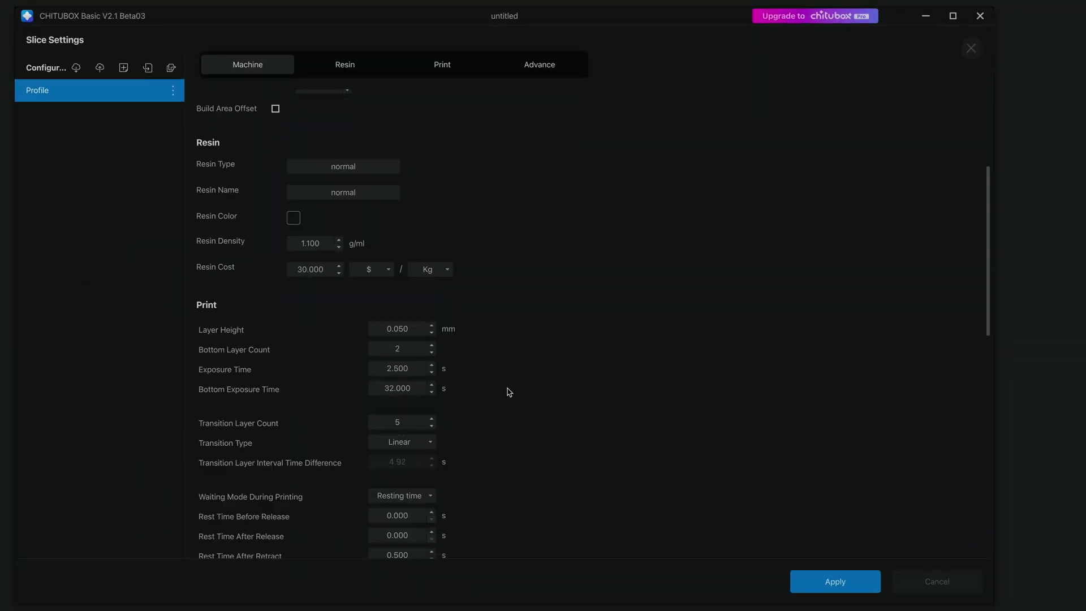
pyautogui.scroll(-3, 507, 391)
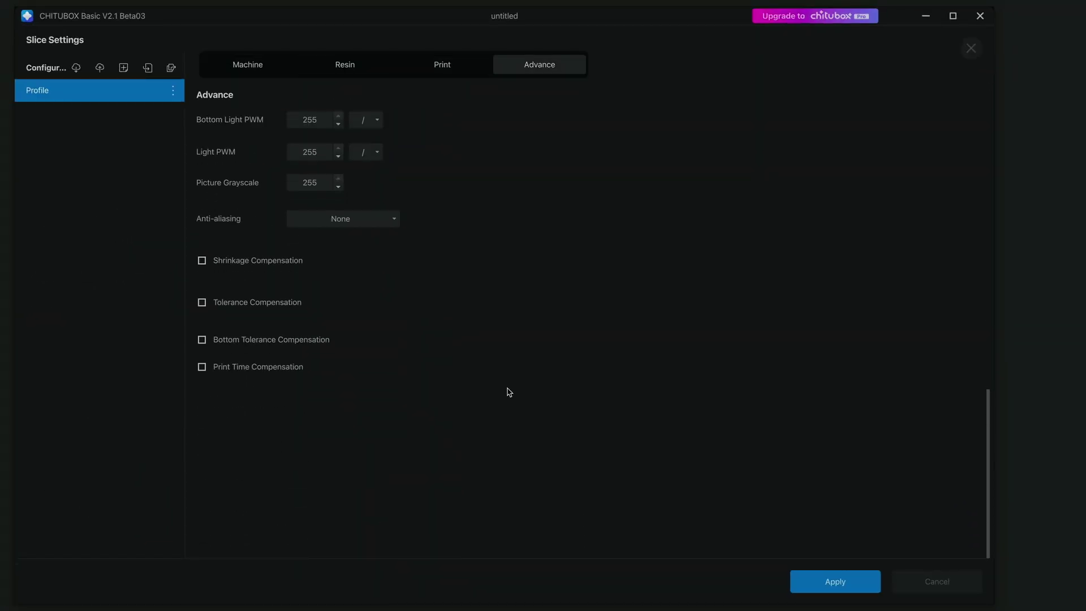
pyautogui.scroll(12, 508, 390)
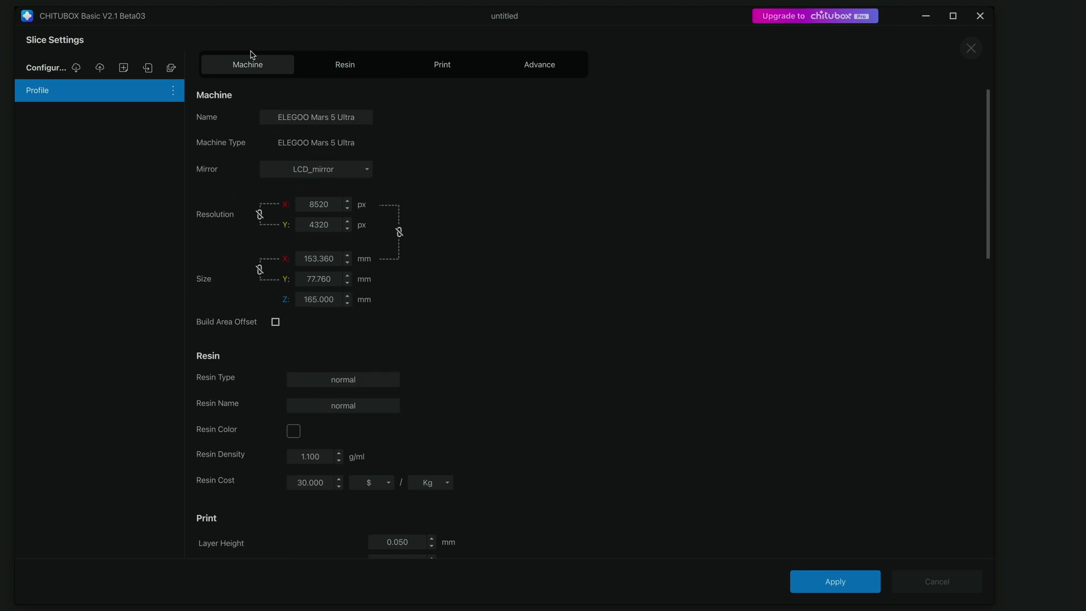
pyautogui.click(349, 65)
pyautogui.click(434, 71)
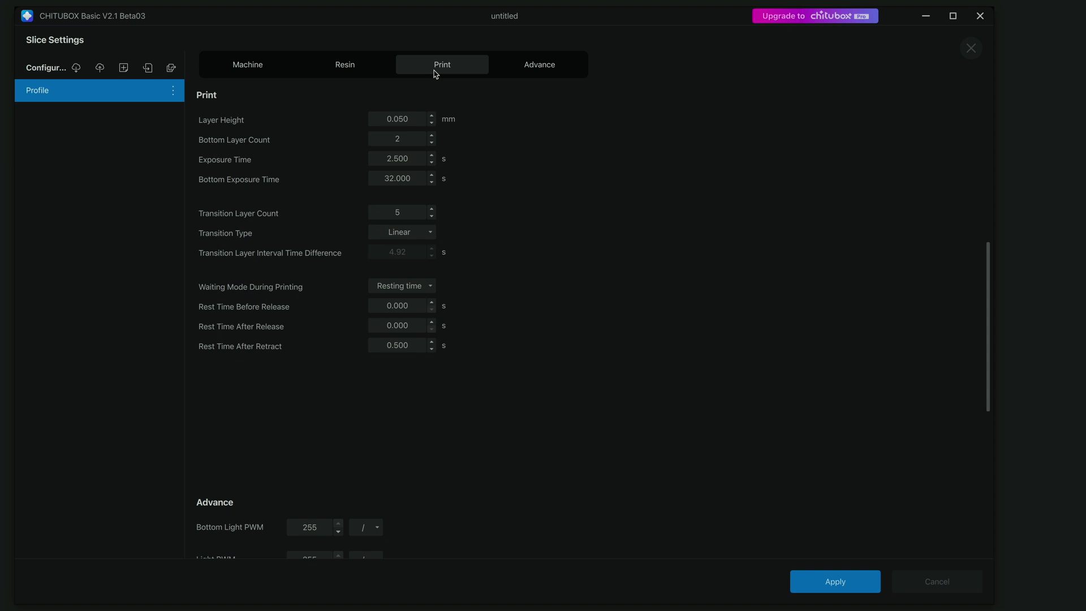
pyautogui.scroll(-3, 478, 362)
pyautogui.scroll(5, 490, 294)
pyautogui.click(542, 67)
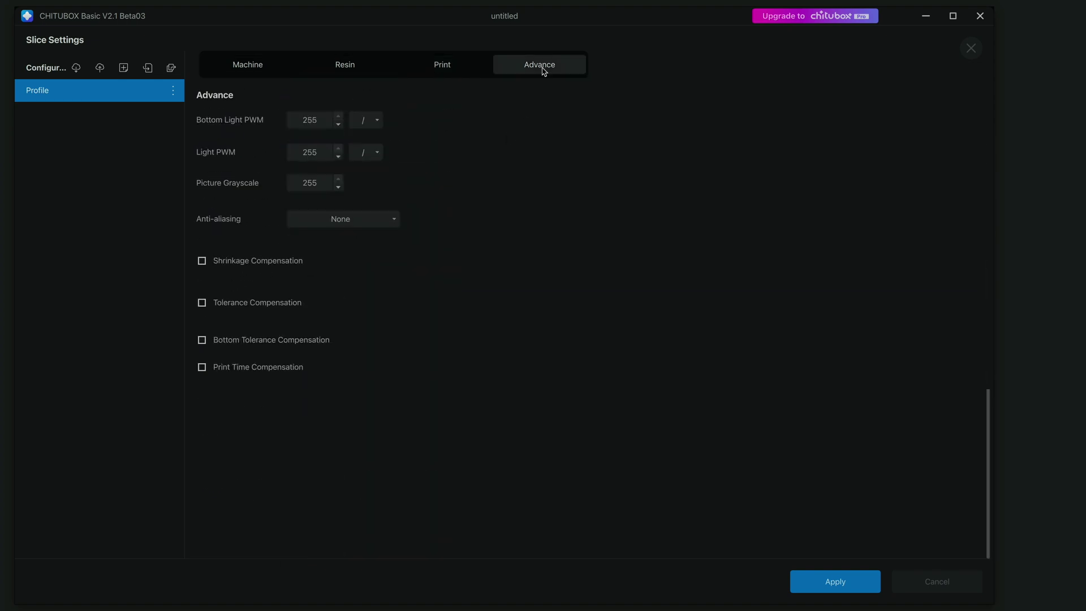
pyautogui.scroll(10, 506, 247)
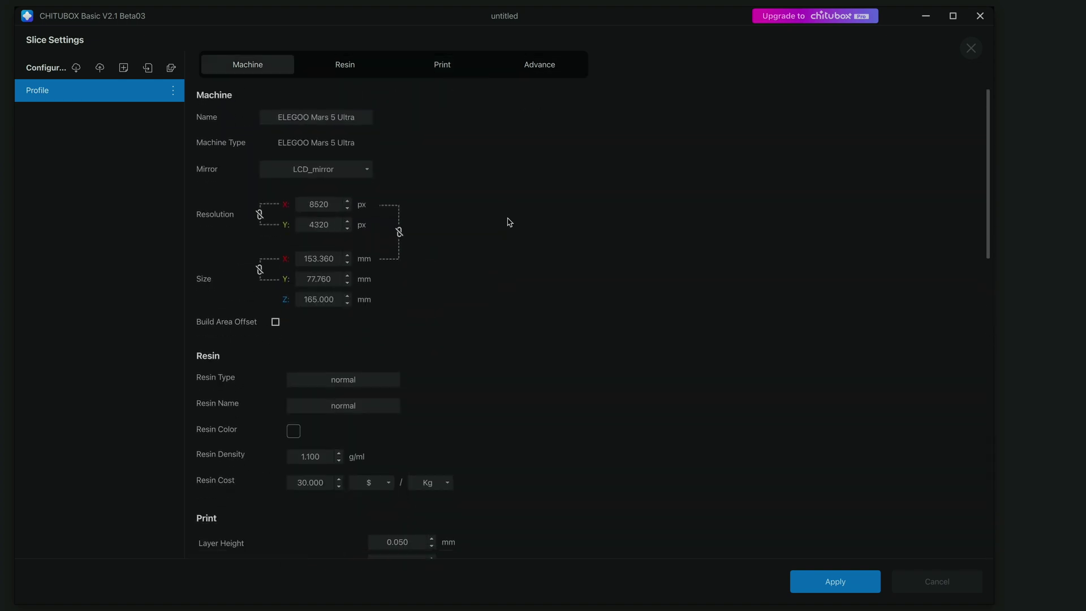
pyautogui.scroll(-10, 467, 326)
pyautogui.scroll(10, 467, 326)
pyautogui.click(824, 581)
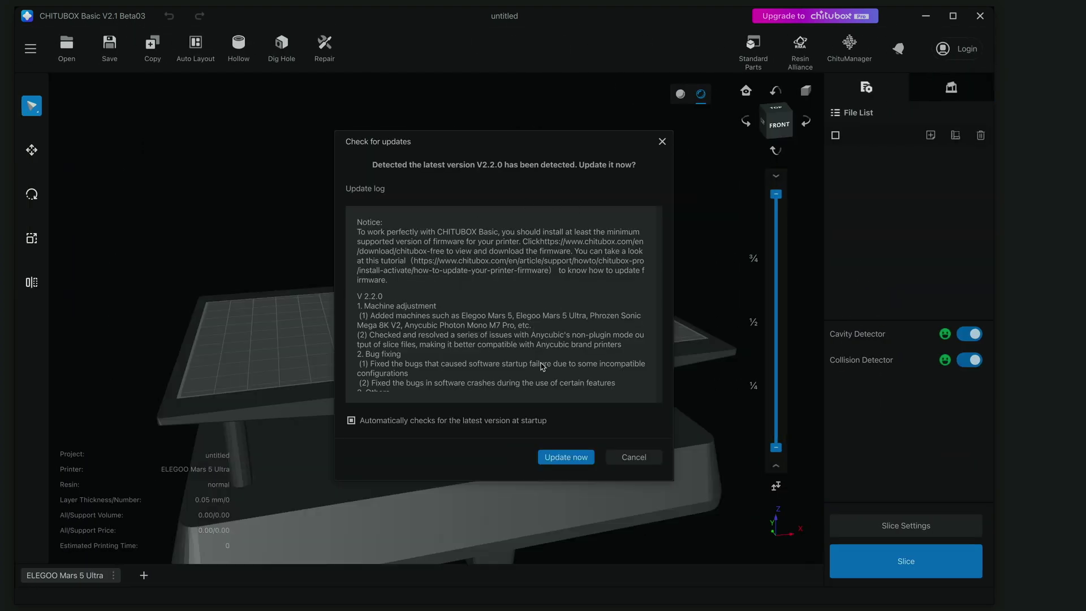
# Cancel the V2.2.0 update prompt
pyautogui.scroll(-2, 529, 309)
pyautogui.scroll(2, 526, 306)
pyautogui.scroll(-3, 527, 306)
pyautogui.scroll(3, 565, 367)
pyautogui.click(634, 457)
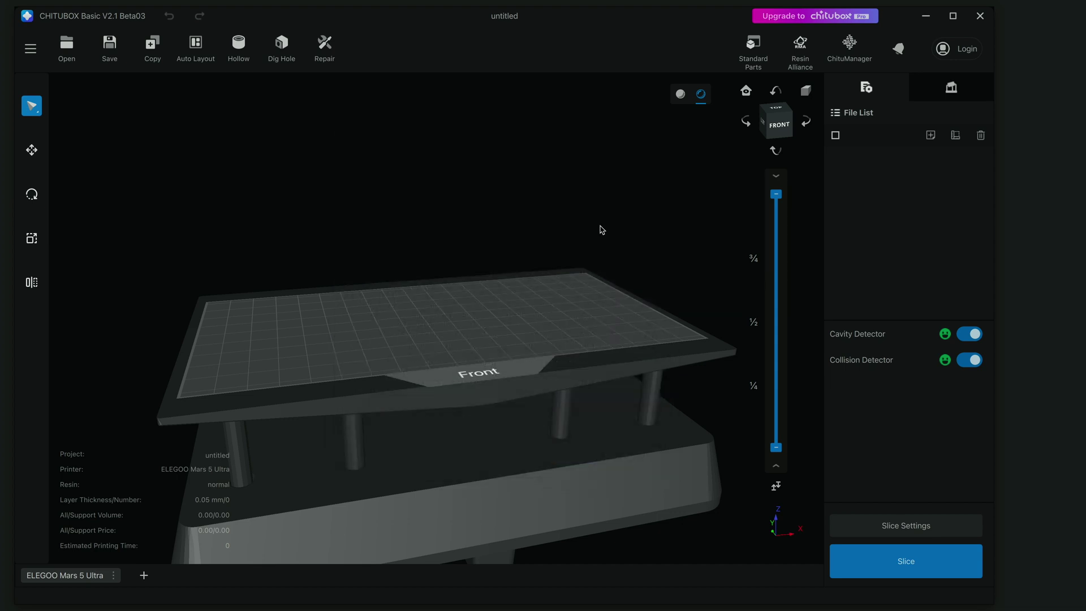
# Orbit the camera to look down on the empty build plate from the left
pyautogui.scroll(-3, 456, 412)
pyautogui.moveTo(456, 412); pyautogui.dragTo(383, 354)
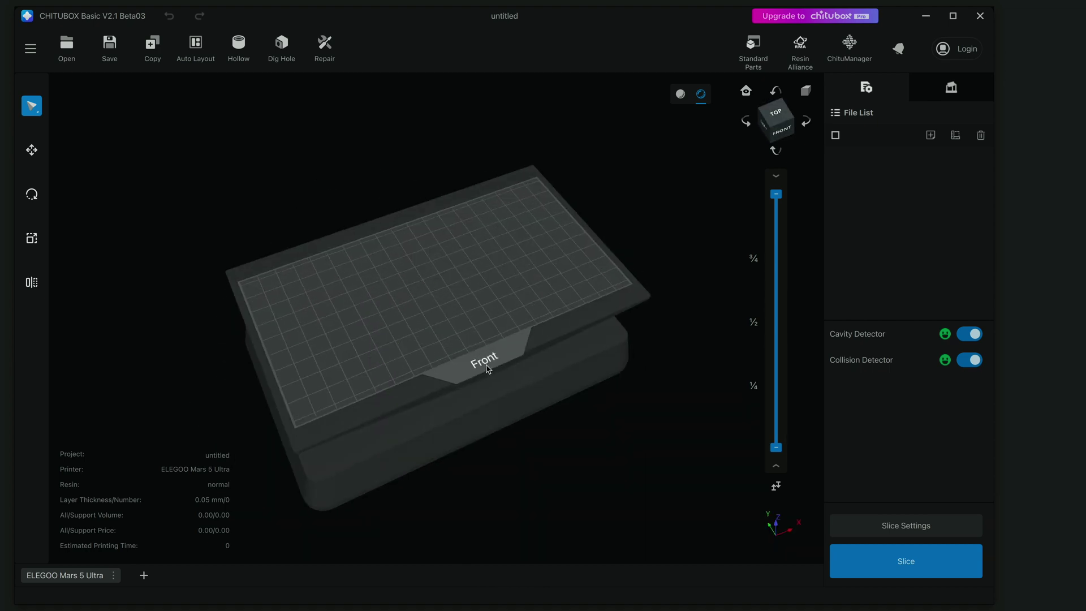
pyautogui.moveTo(475, 356)
pyautogui.mouseDown()
pyautogui.moveTo(511, 363)
pyautogui.moveTo(538, 334)
pyautogui.moveTo(485, 358)
pyautogui.moveTo(439, 332)
pyautogui.moveTo(445, 376)
pyautogui.moveTo(436, 345)
pyautogui.moveTo(444, 369)
pyautogui.moveTo(468, 368)
pyautogui.mouseUp()
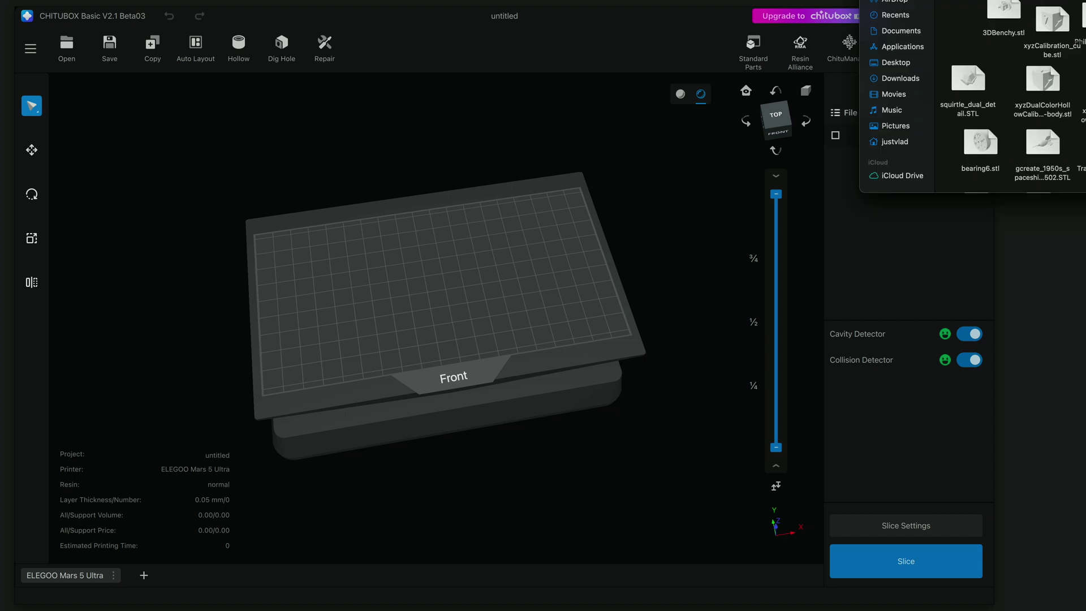
# Load EiffelTower_fixed.stl onto the build plate and switch off the Cavity Detector
pyautogui.moveTo(1042, 141); pyautogui.dragTo(424, 295)
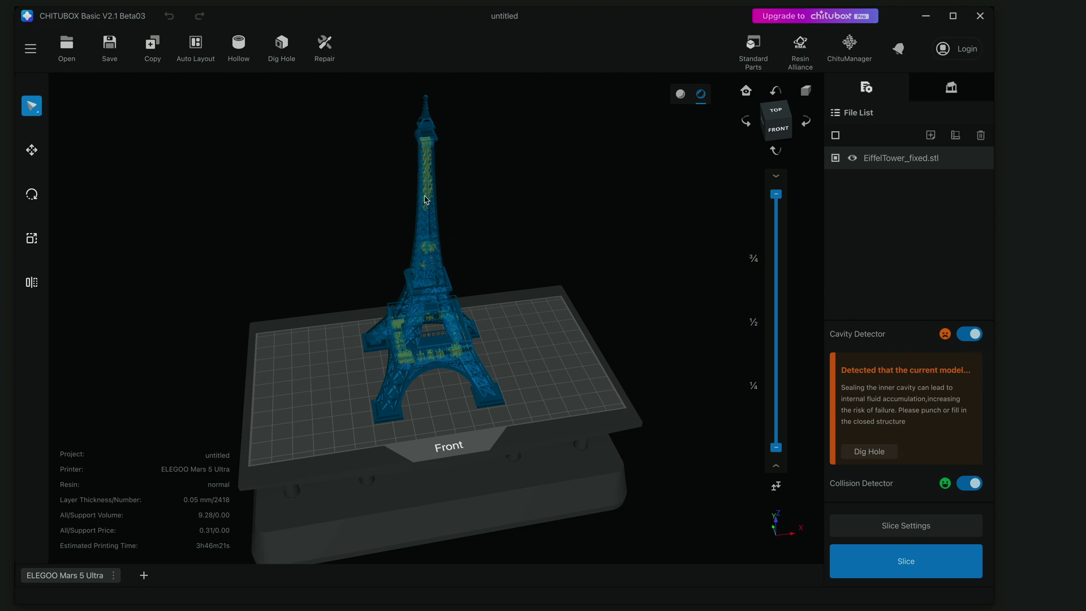
pyautogui.scroll(2, 426, 199)
pyautogui.scroll(-2, 425, 199)
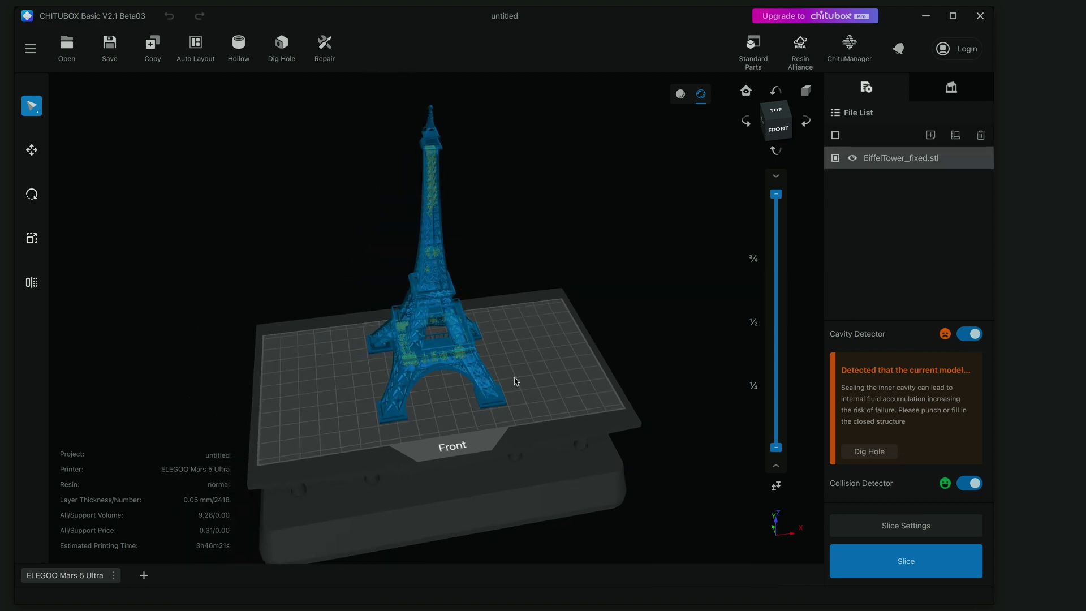
pyautogui.scroll(-1, 516, 381)
pyautogui.scroll(1, 515, 380)
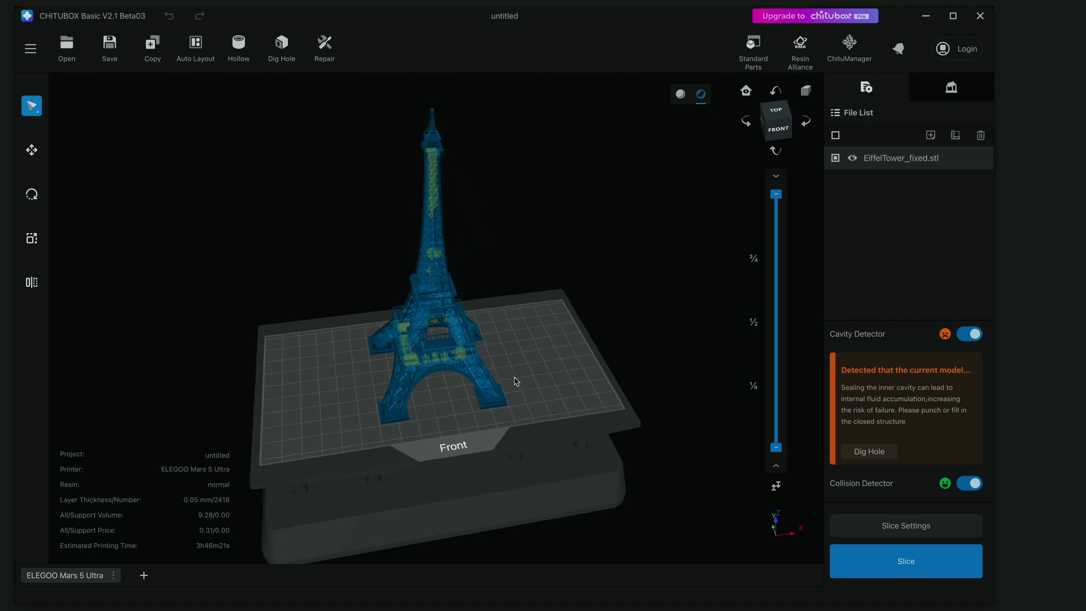
pyautogui.scroll(1, 516, 381)
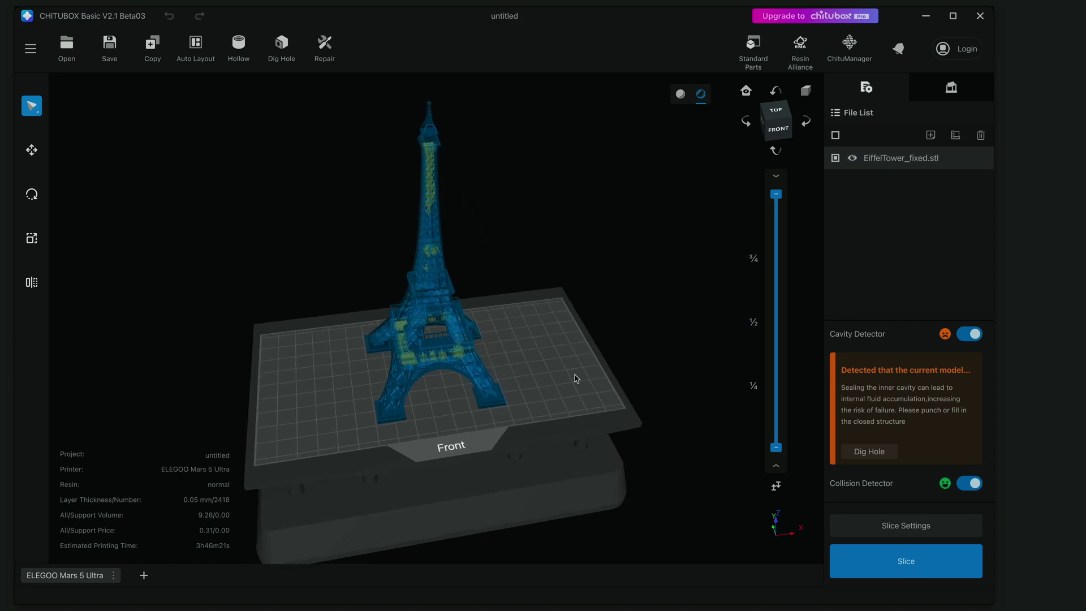
pyautogui.click(969, 334)
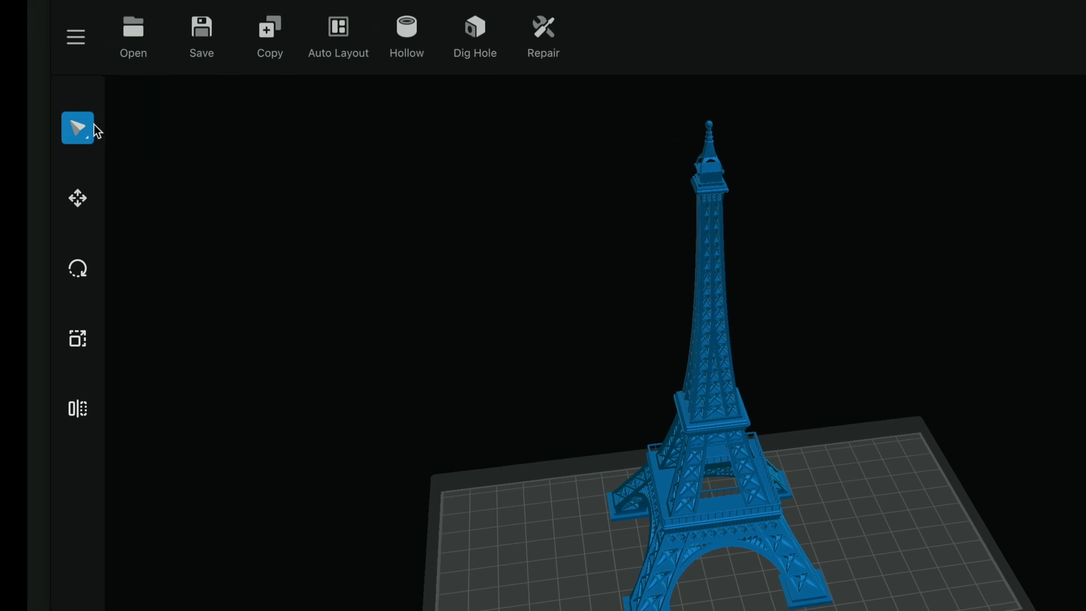
# Centre the tower at X 0.00, Y 0.00 and rotate it 92° around Z
pyautogui.click(78, 198)
pyautogui.moveTo(727, 453); pyautogui.dragTo(650, 446)
pyautogui.moveTo(882, 357)
pyautogui.mouseDown()
pyautogui.moveTo(909, 351)
pyautogui.moveTo(870, 354)
pyautogui.mouseUp()
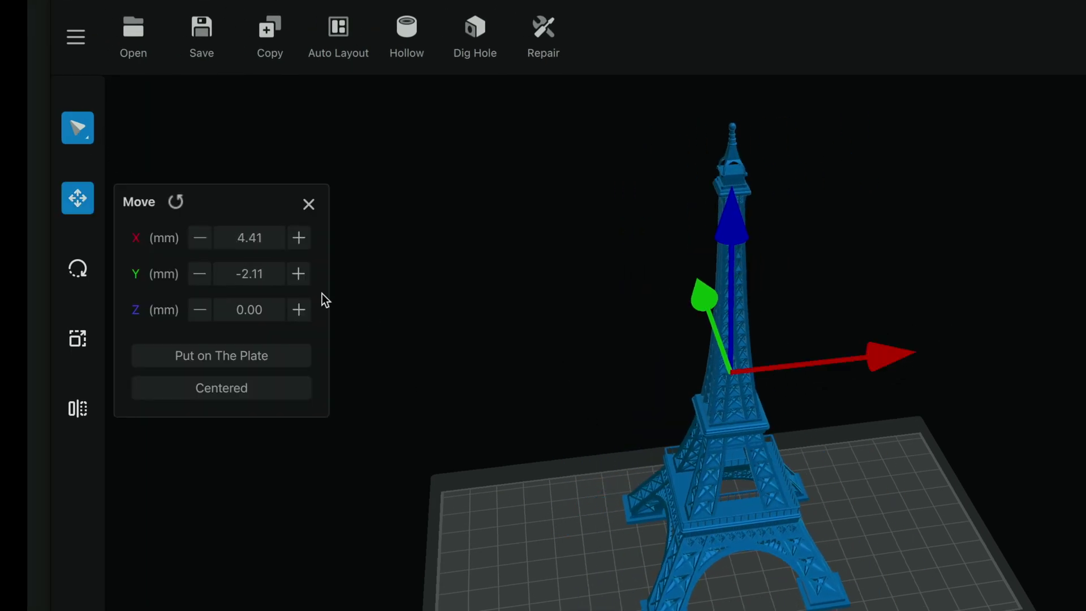
pyautogui.click(175, 202)
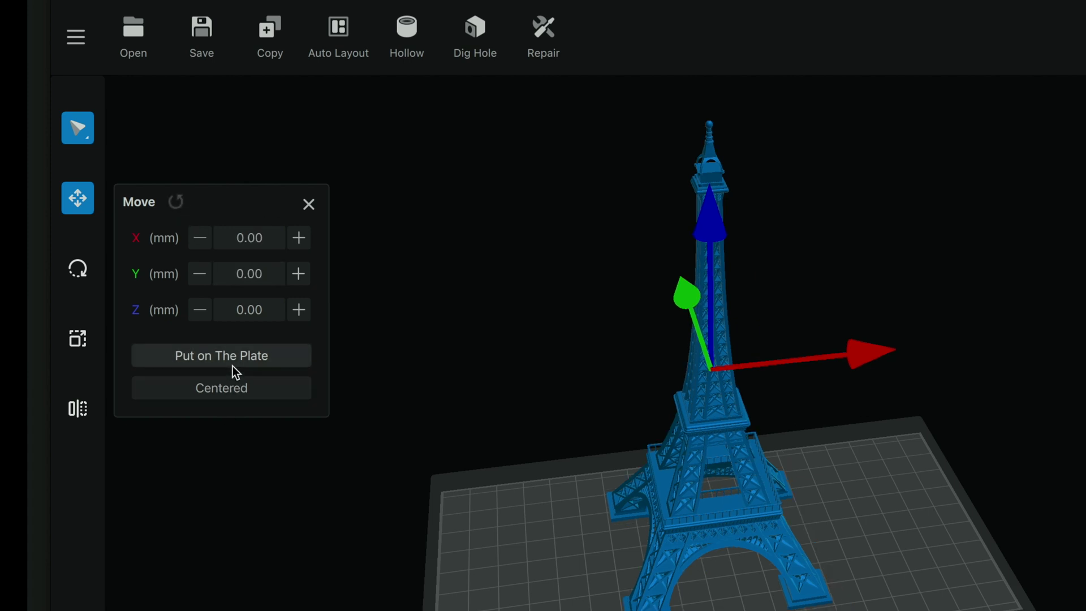
pyautogui.click(230, 389)
pyautogui.press('r')
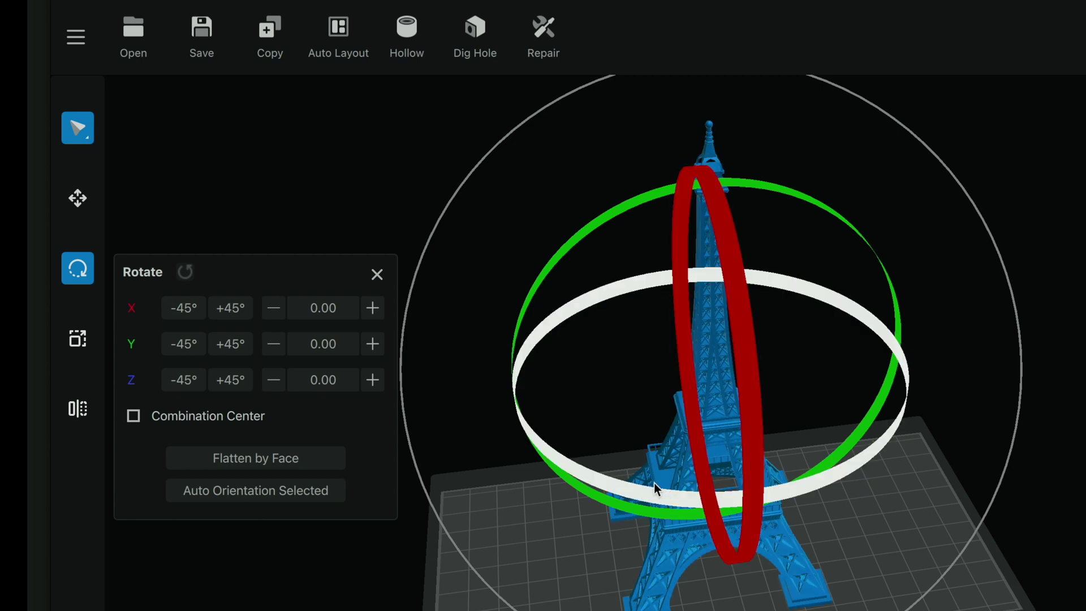
pyautogui.moveTo(653, 483); pyautogui.dragTo(737, 478)
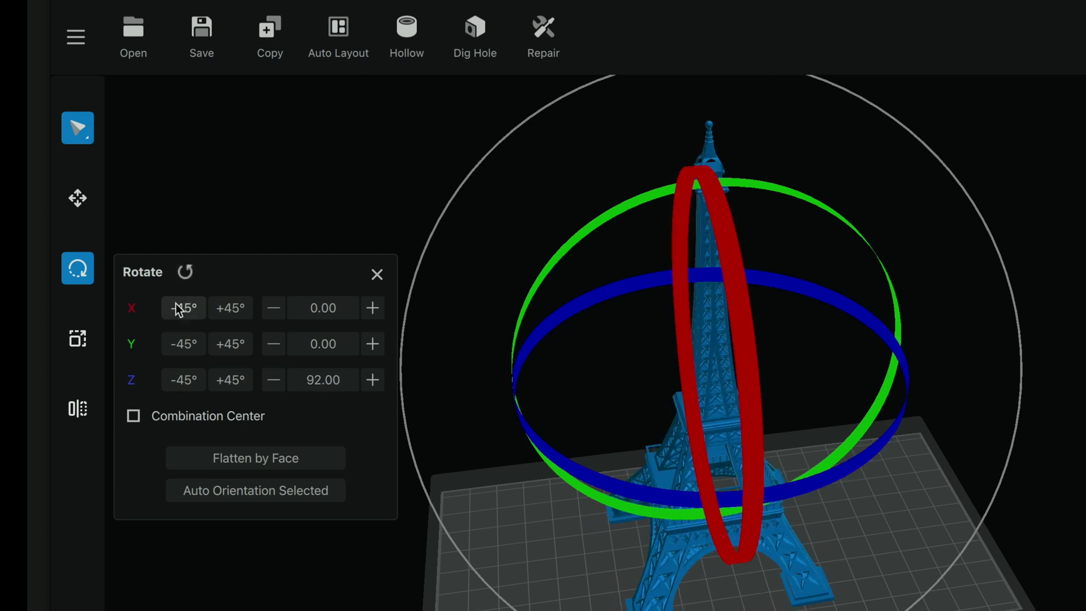
# Scale the tower to fit at 123.96% (67.76 × 67.76 × 149.92 mm) and show mirror options
pyautogui.click(87, 336)
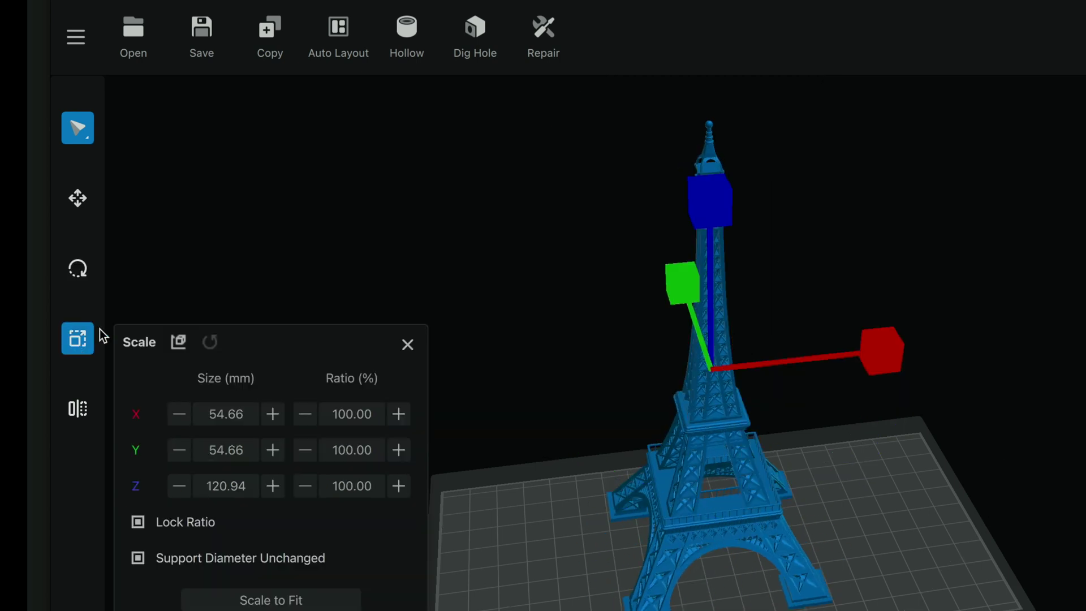
pyautogui.moveTo(881, 283); pyautogui.dragTo(871, 280)
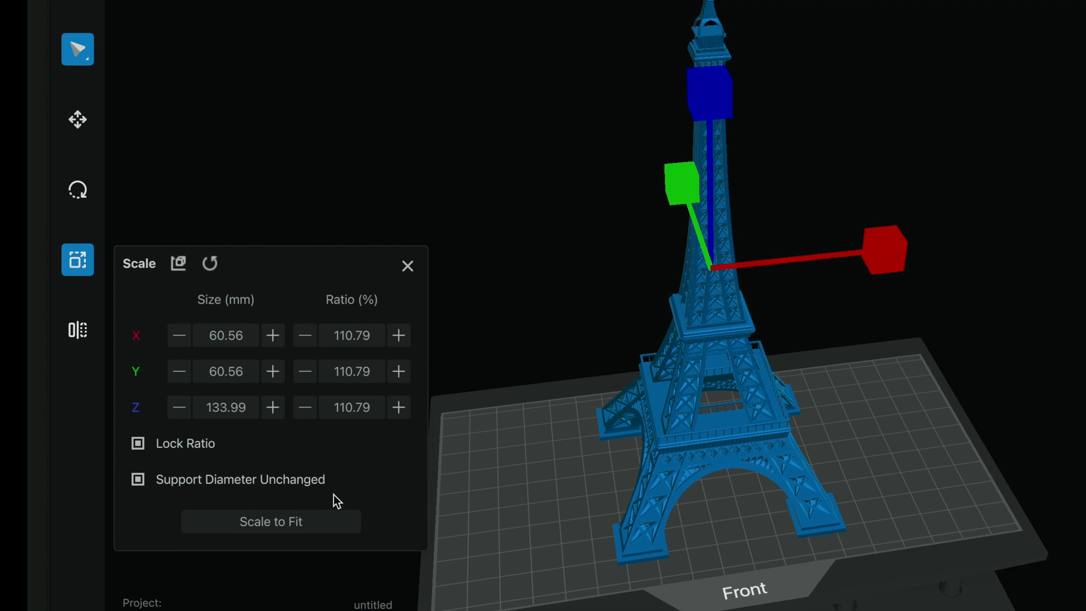
pyautogui.click(270, 521)
pyautogui.scroll(-3, 759, 377)
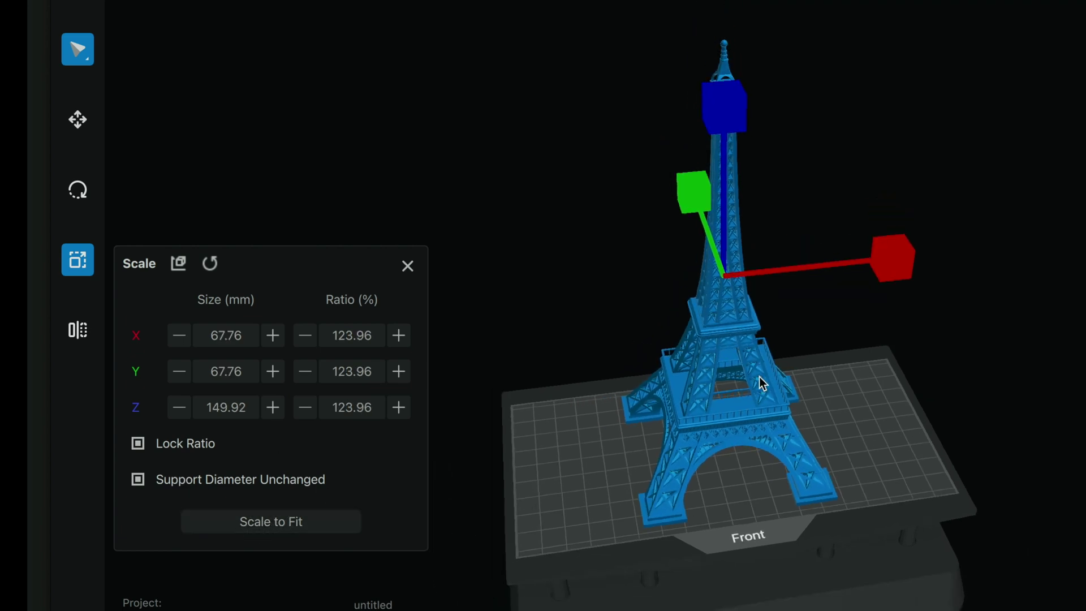
pyautogui.moveTo(792, 366)
pyautogui.mouseDown()
pyautogui.moveTo(836, 392)
pyautogui.moveTo(822, 417)
pyautogui.moveTo(874, 477)
pyautogui.moveTo(806, 366)
pyautogui.moveTo(794, 371)
pyautogui.mouseUp()
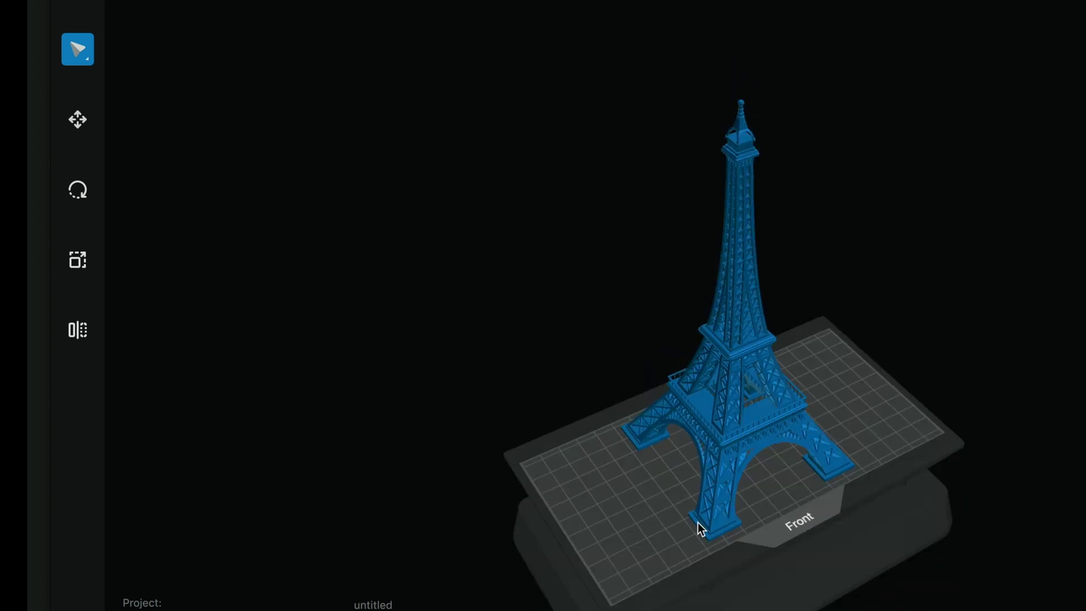
pyautogui.click(808, 364)
pyautogui.press('s')
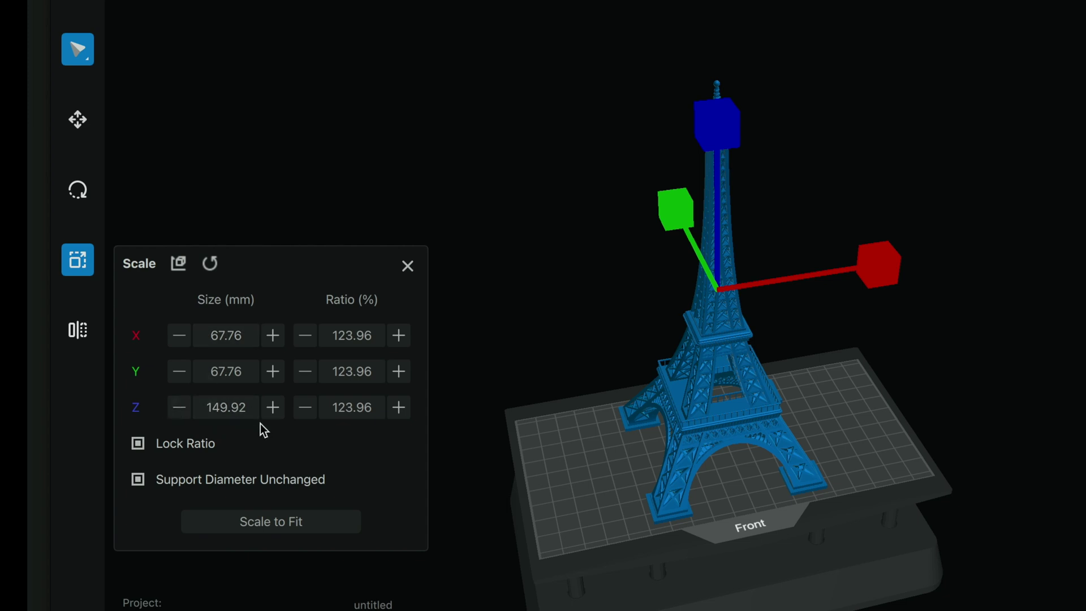
pyautogui.click(79, 329)
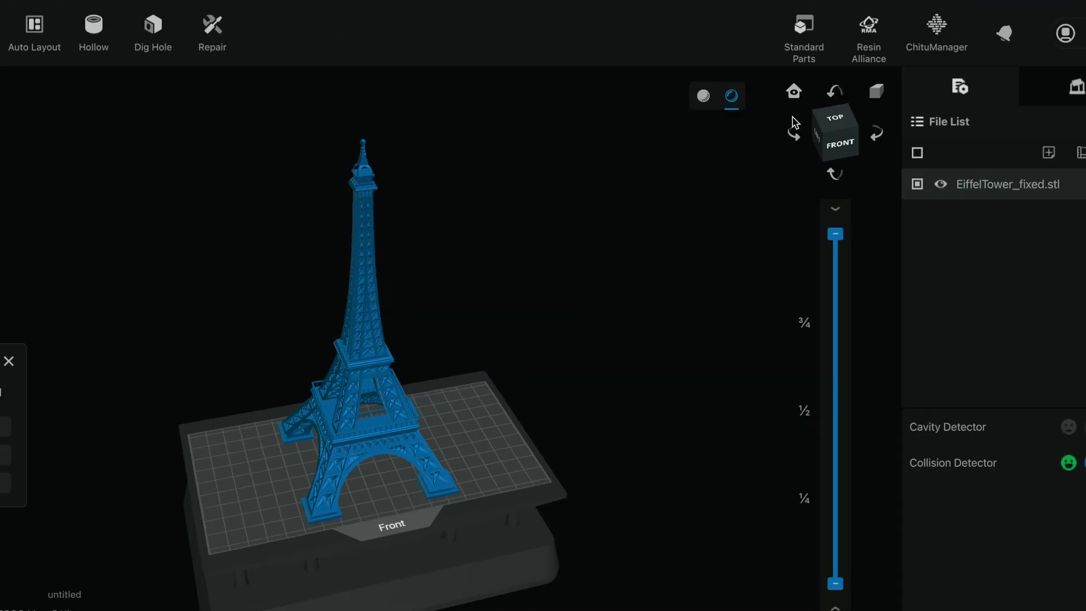
# Check the tower from top, side and angled views and preview lower layers
pyautogui.click(835, 120)
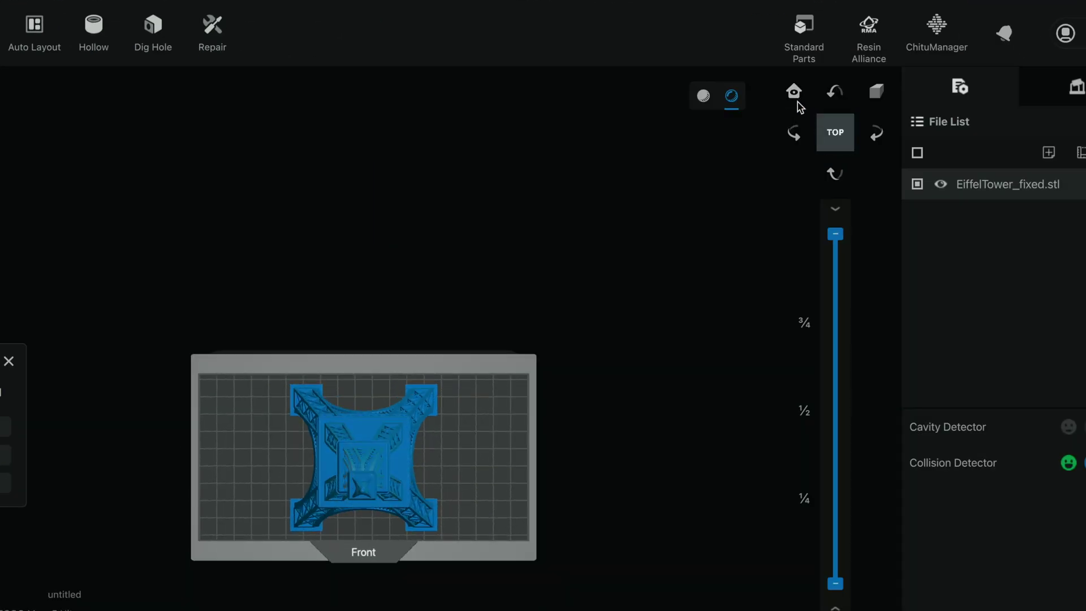
pyautogui.click(794, 92)
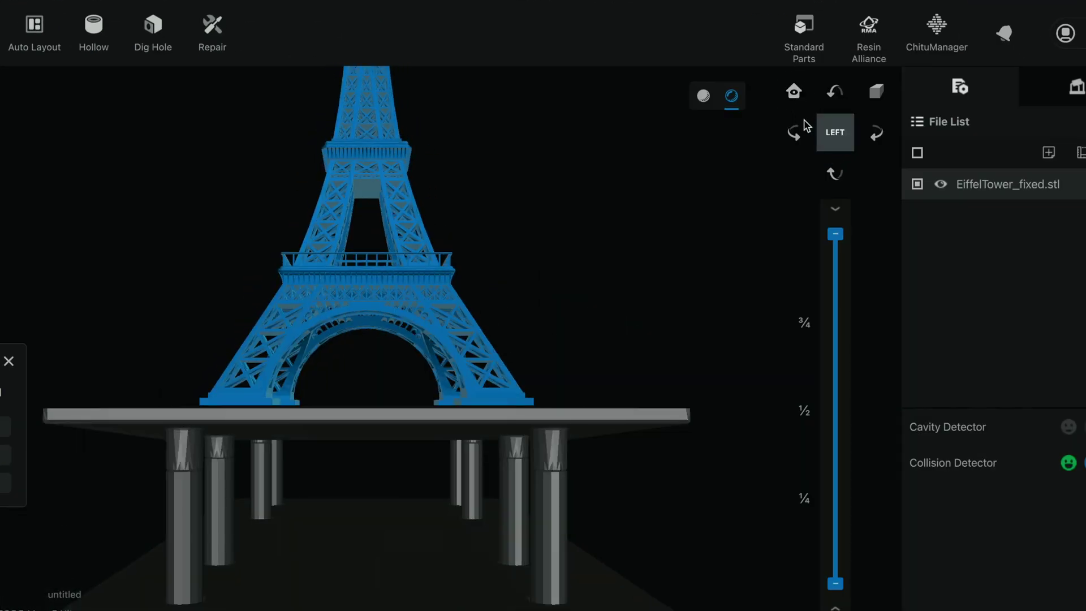
pyautogui.click(798, 135)
pyautogui.moveTo(834, 231); pyautogui.dragTo(841, 189)
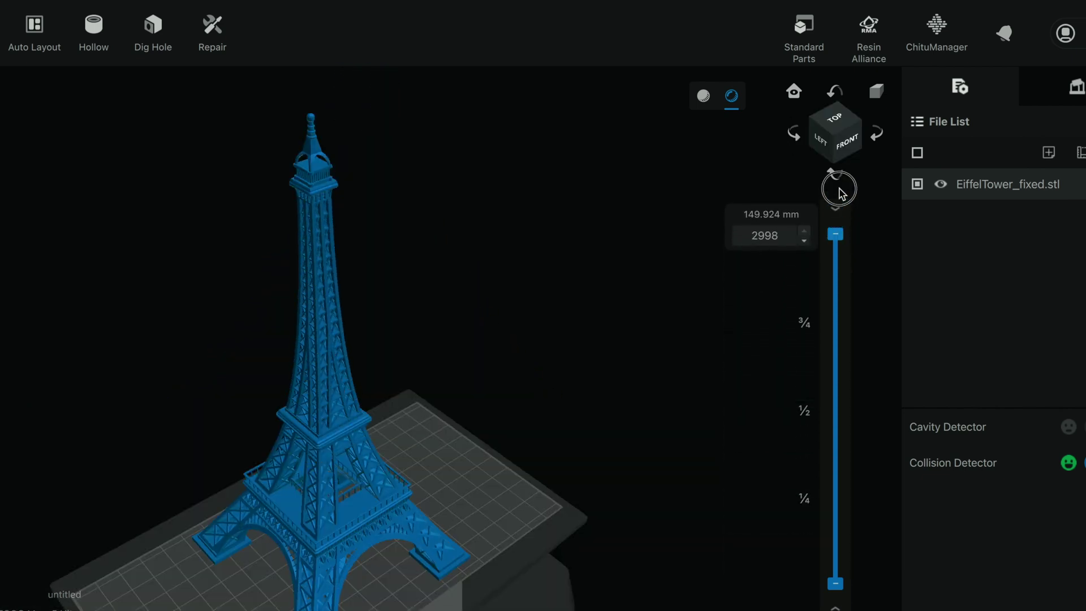
pyautogui.moveTo(835, 234); pyautogui.dragTo(860, 198)
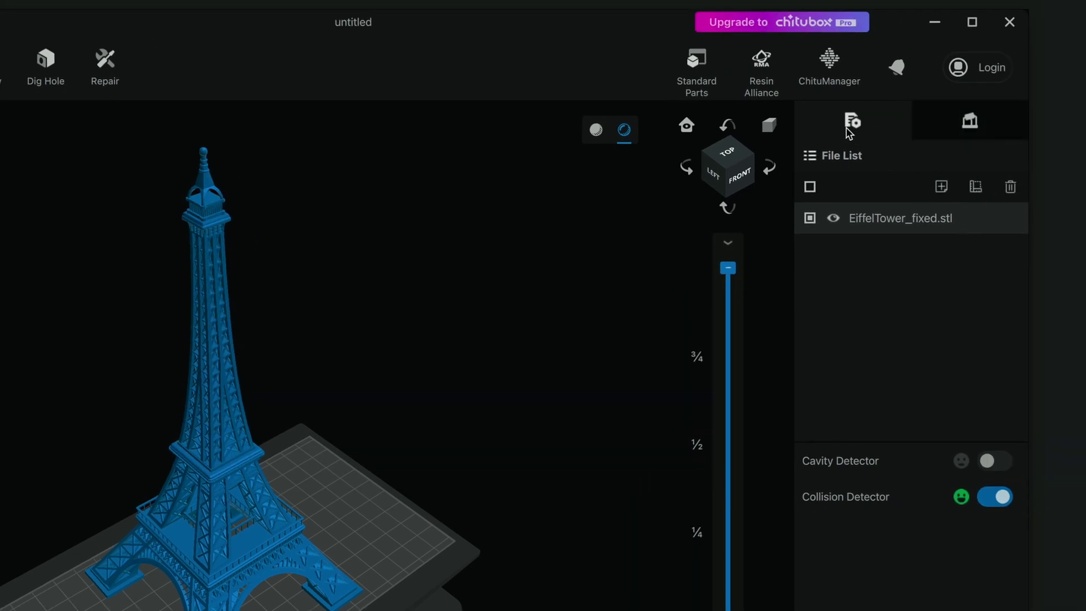
pyautogui.click(970, 126)
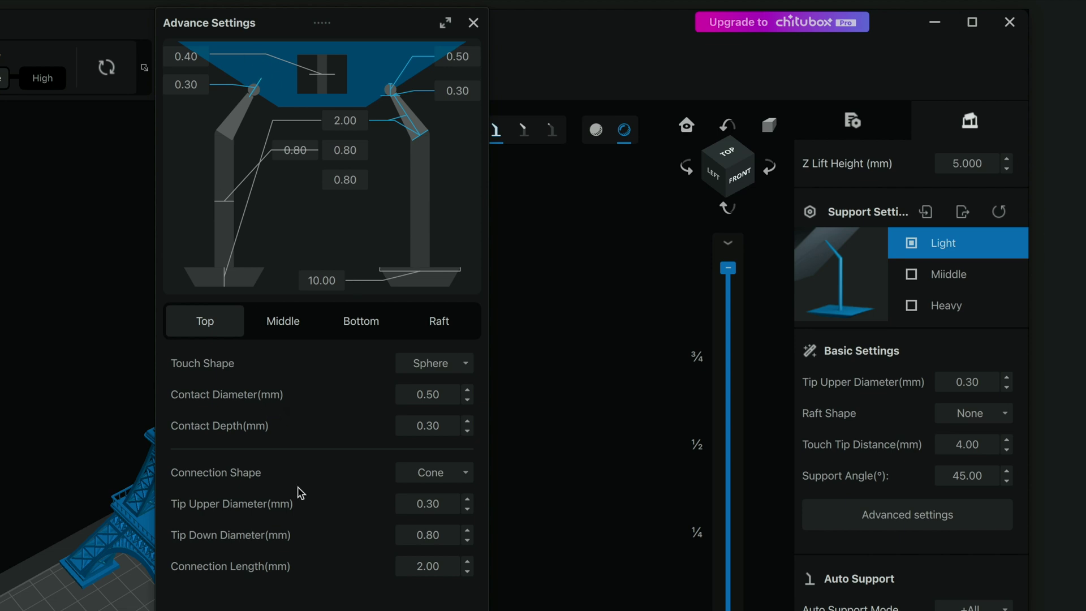
pyautogui.click(473, 23)
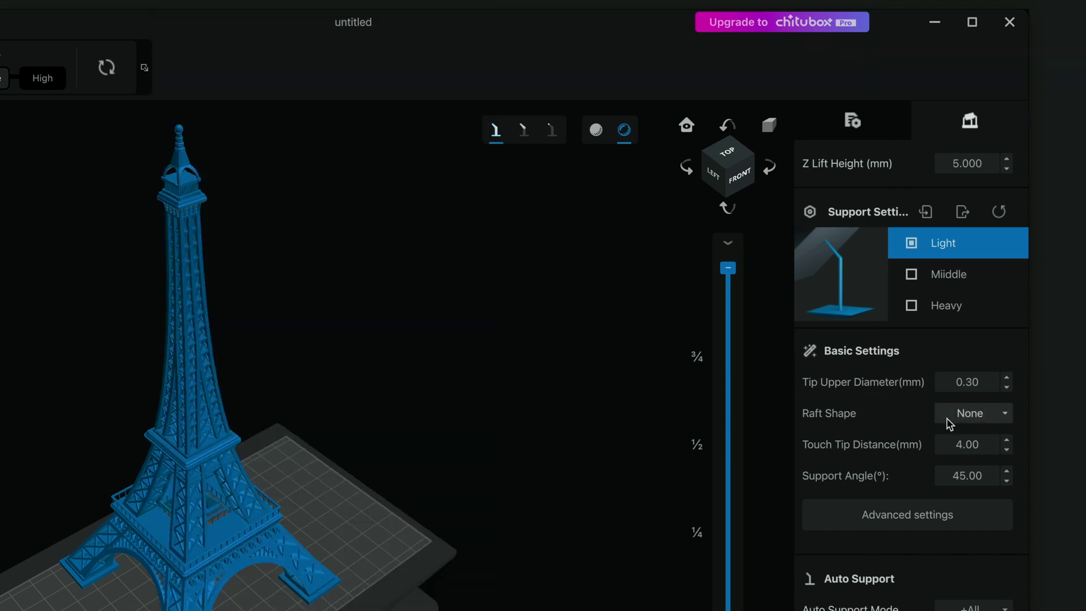
pyautogui.scroll(-8, 956, 444)
pyautogui.scroll(20, 952, 444)
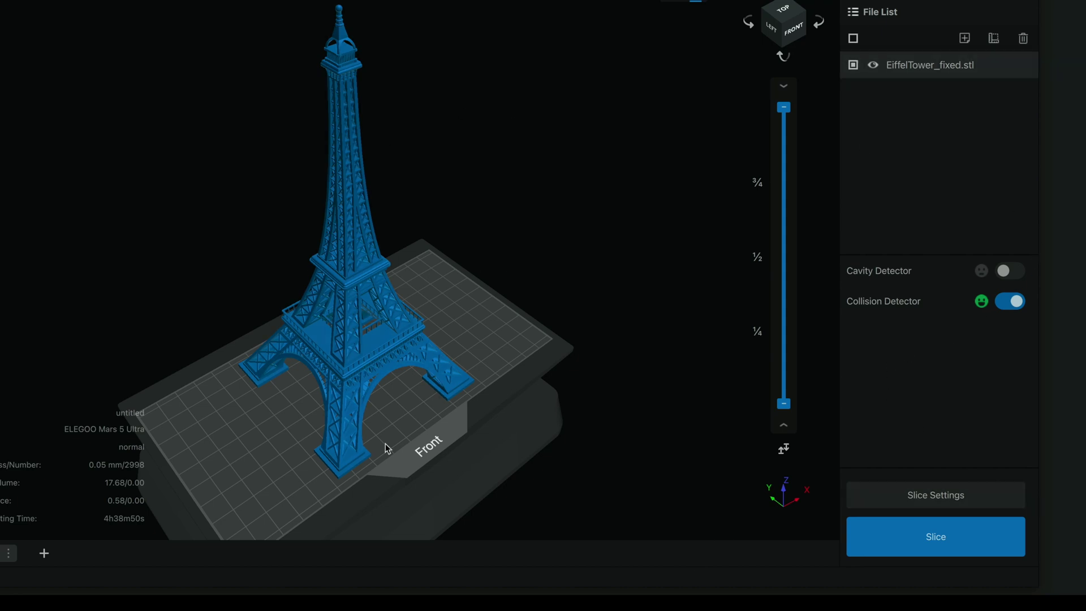
# Slice the tower, then set bottom exposure to 25 s and exposure time to 2.2 s
pyautogui.click(937, 540)
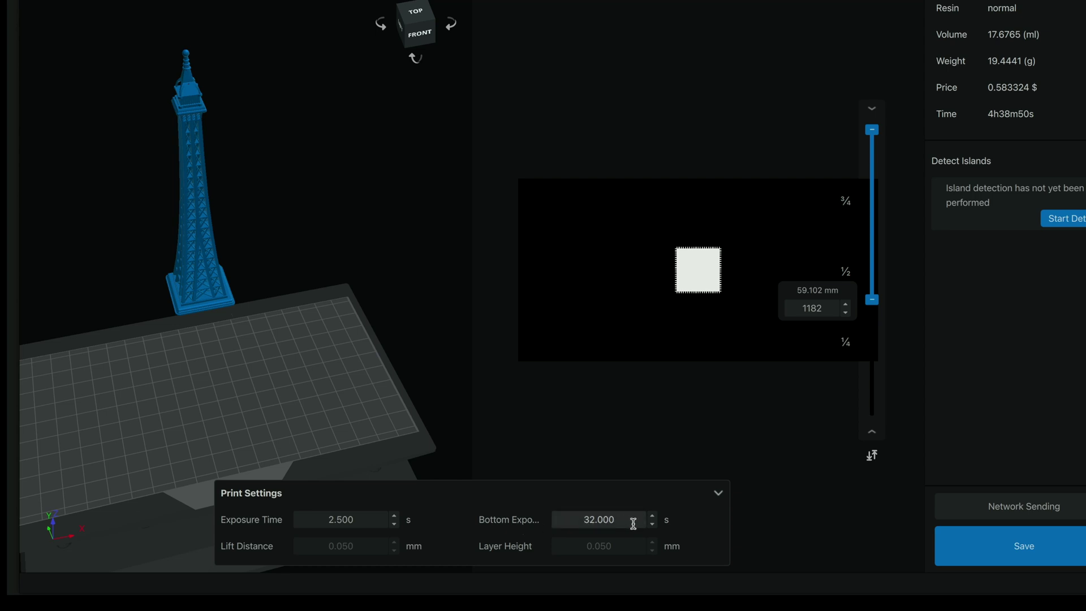
pyautogui.click(653, 525)
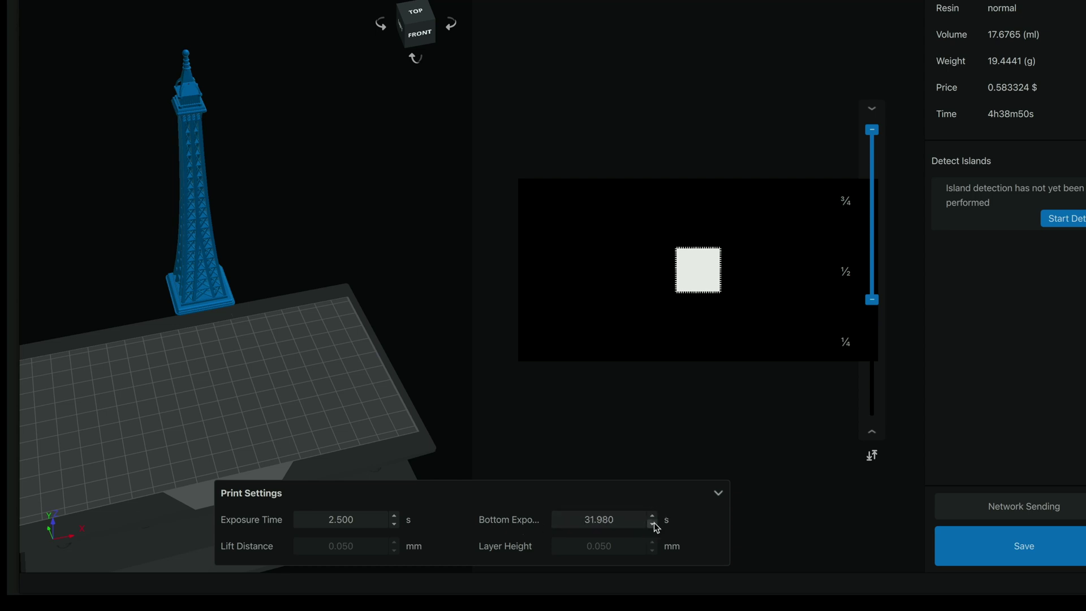
pyautogui.moveTo(582, 517); pyautogui.dragTo(618, 517)
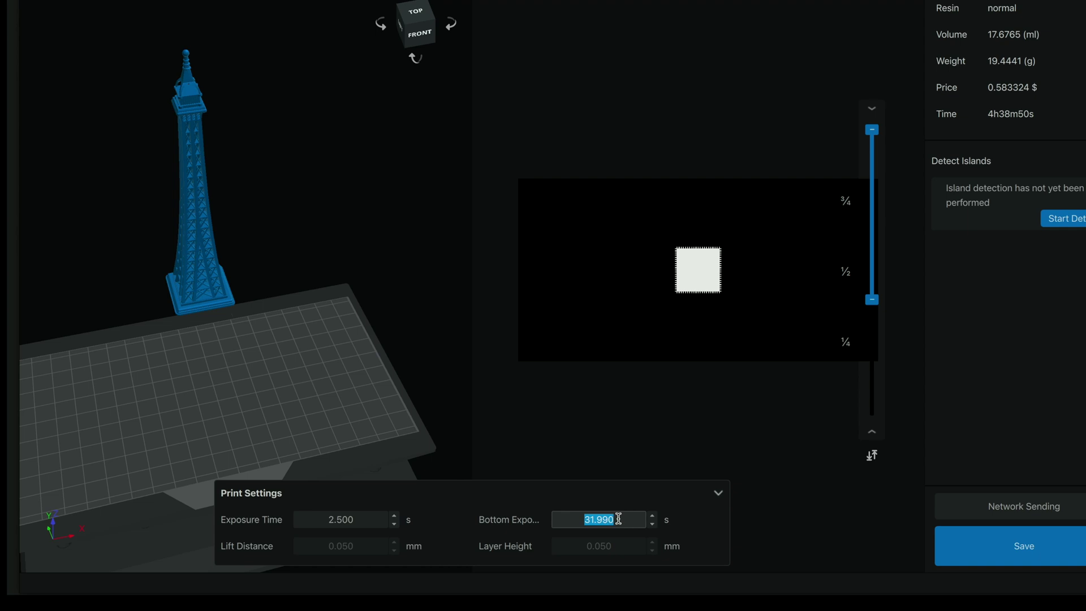
pyautogui.write('25')
pyautogui.press('Tab')
pyautogui.press('BackSpace')
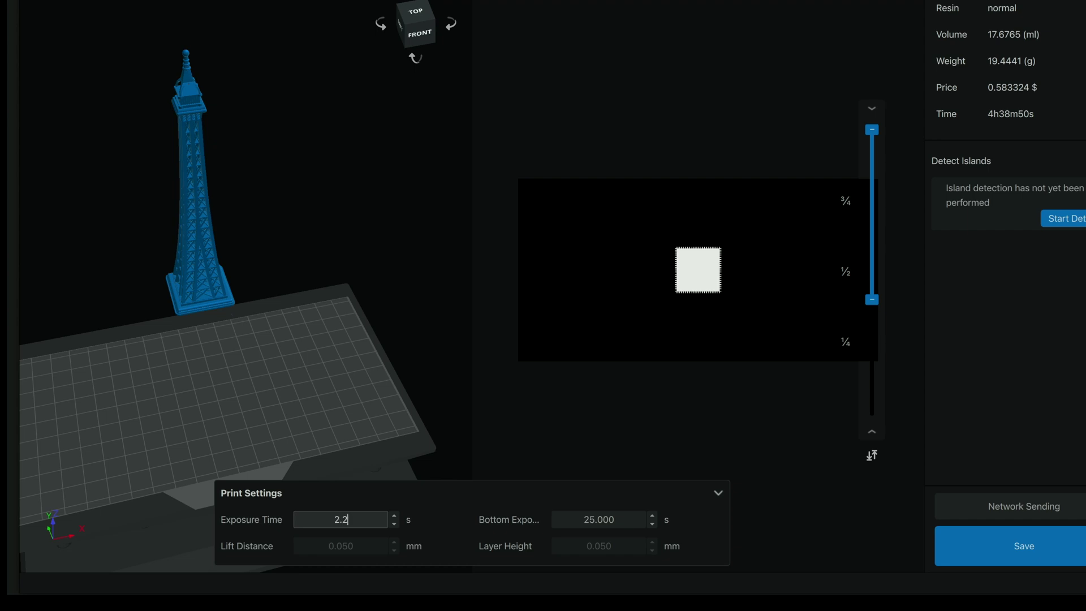
pyautogui.click(440, 516)
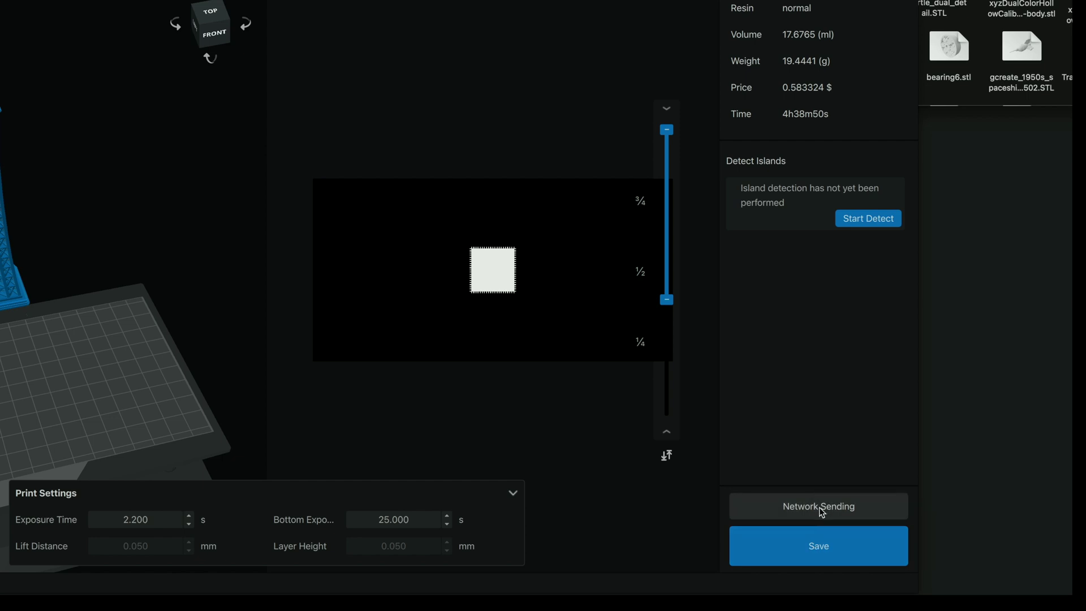
# Save the sliced tower to the Desktop in CHITUBOX slicer (*.goo) format
pyautogui.click(819, 548)
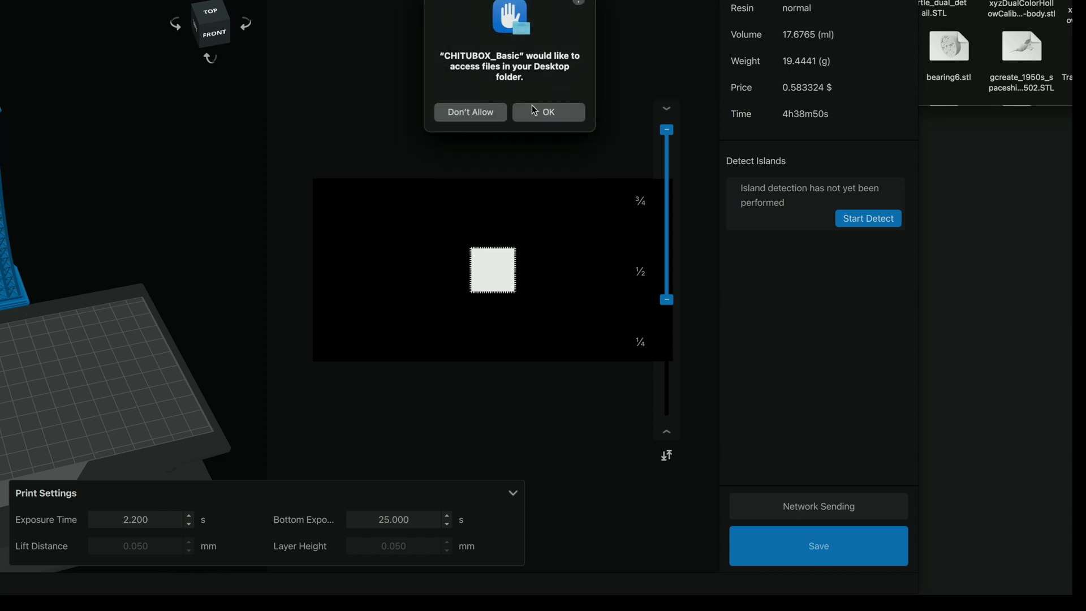
pyautogui.click(534, 110)
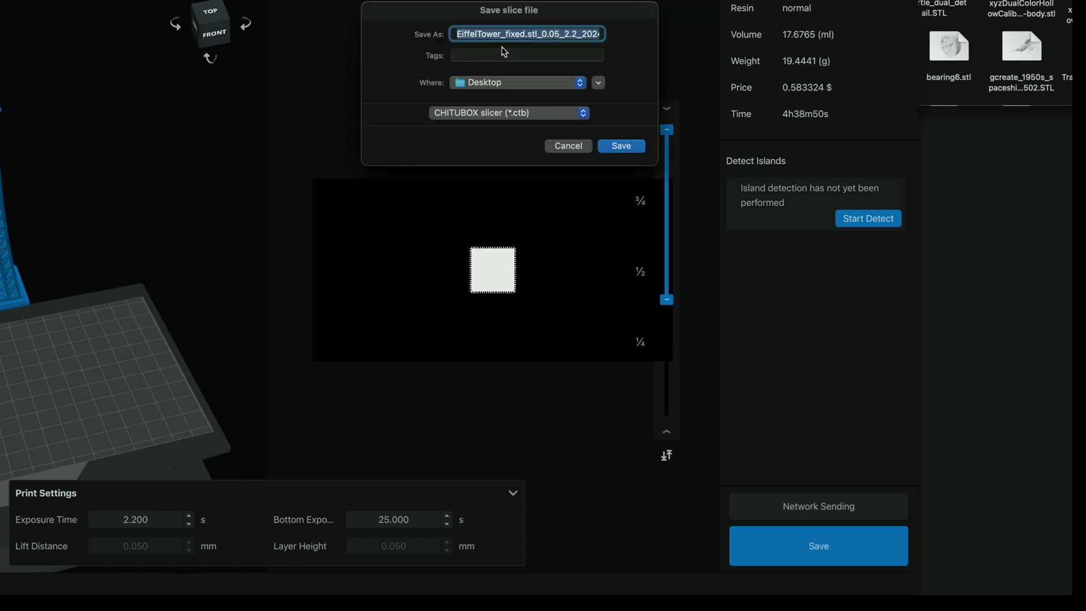
pyautogui.click(576, 115)
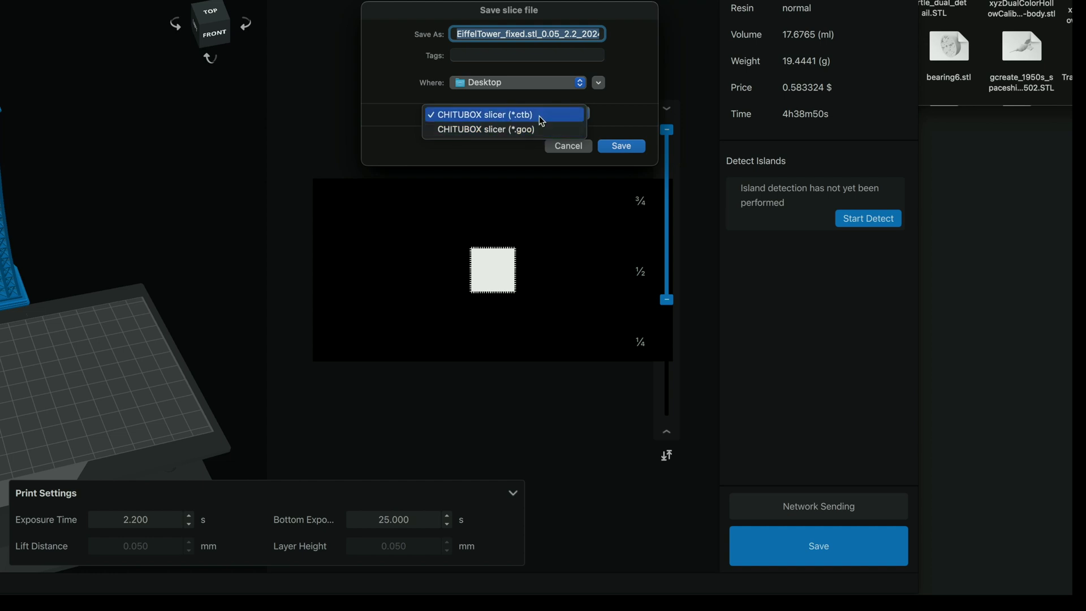
pyautogui.click(487, 130)
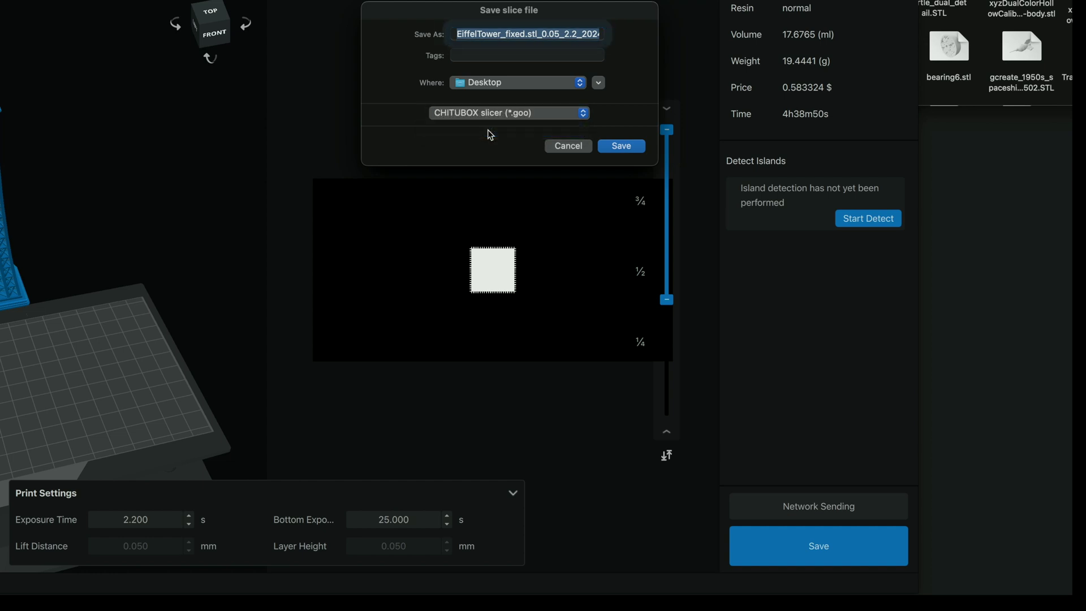
pyautogui.click(587, 118)
pyautogui.click(586, 117)
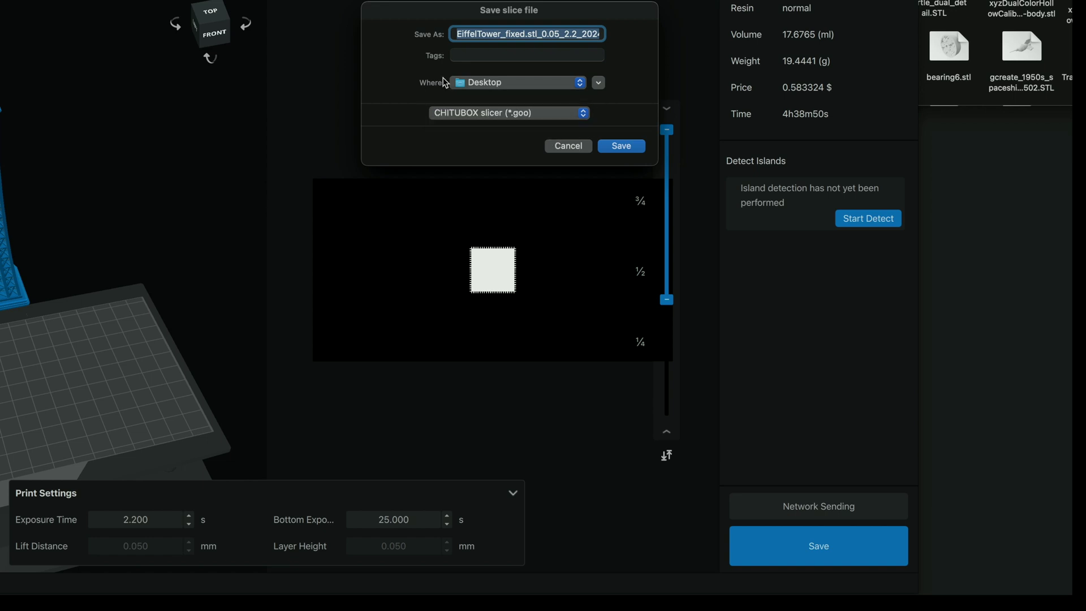
pyautogui.click(621, 145)
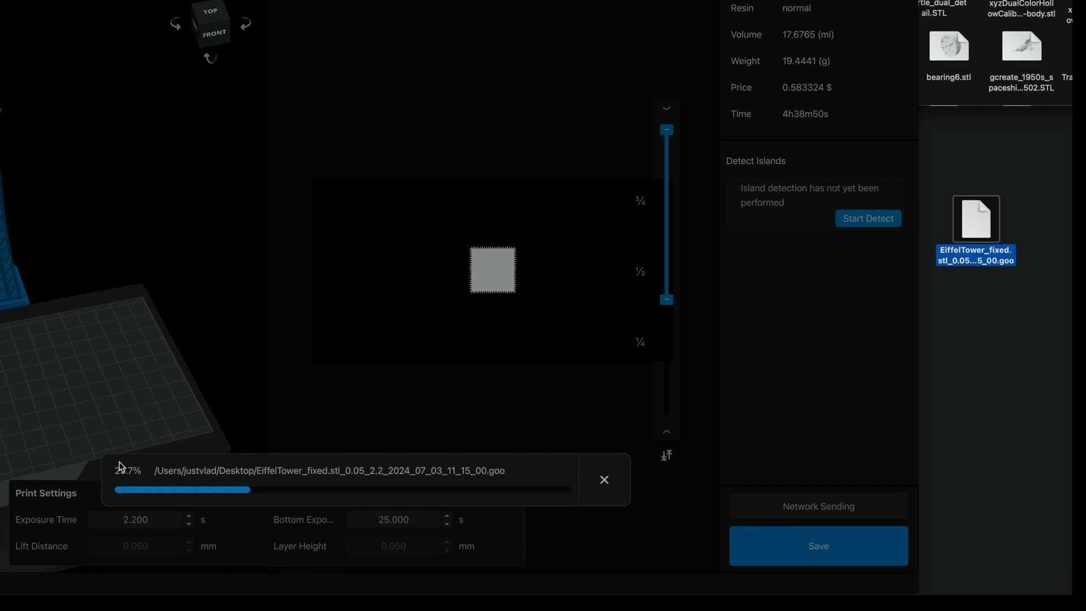
# Dismiss the export window and download and install ChituManager through Network Sending
pyautogui.click(609, 479)
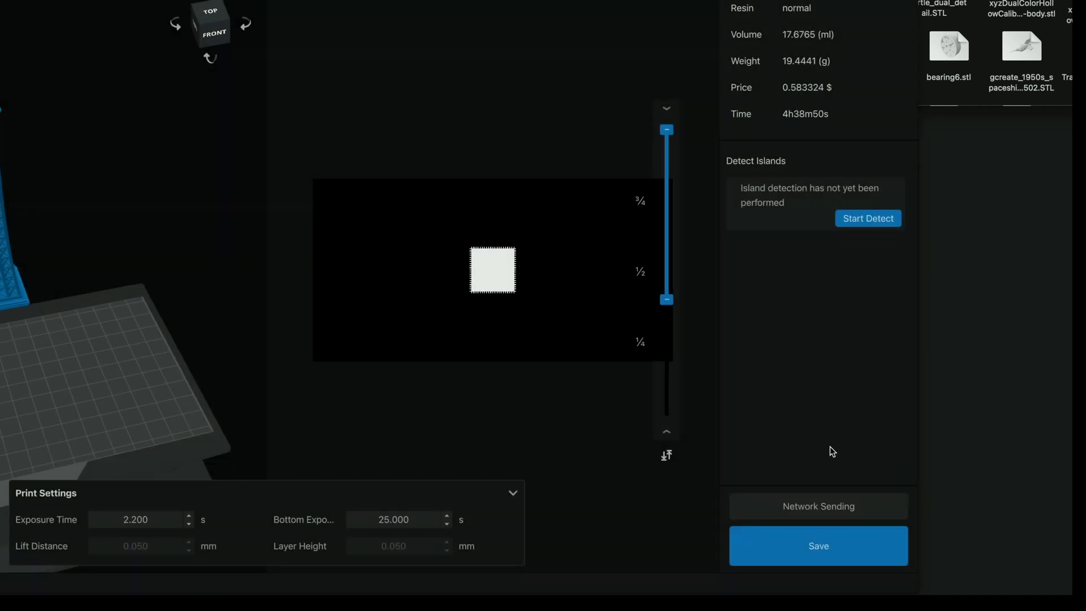
pyautogui.click(803, 507)
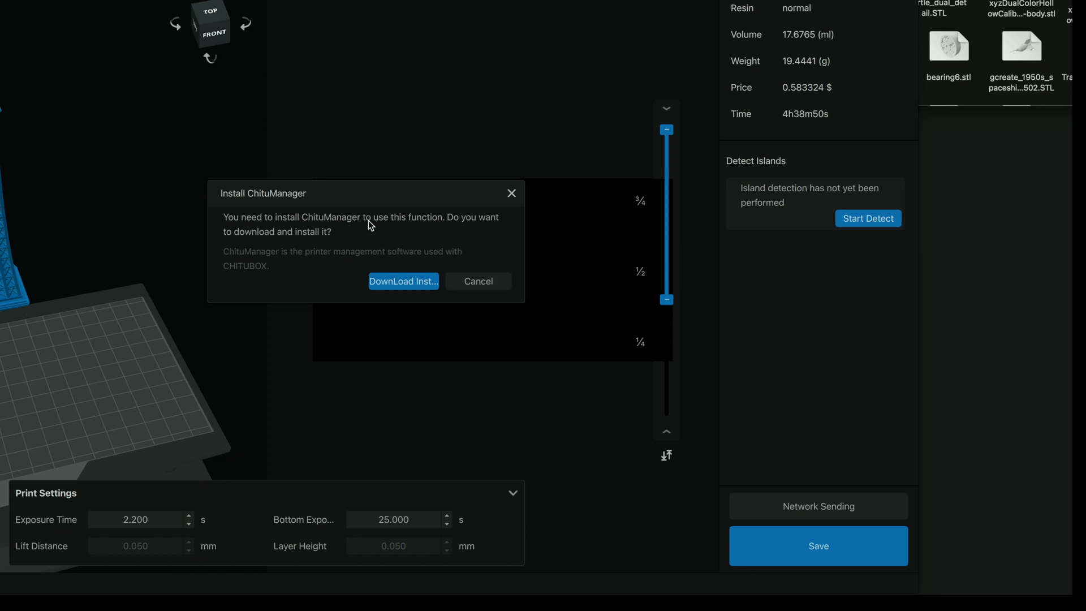
pyautogui.click(401, 283)
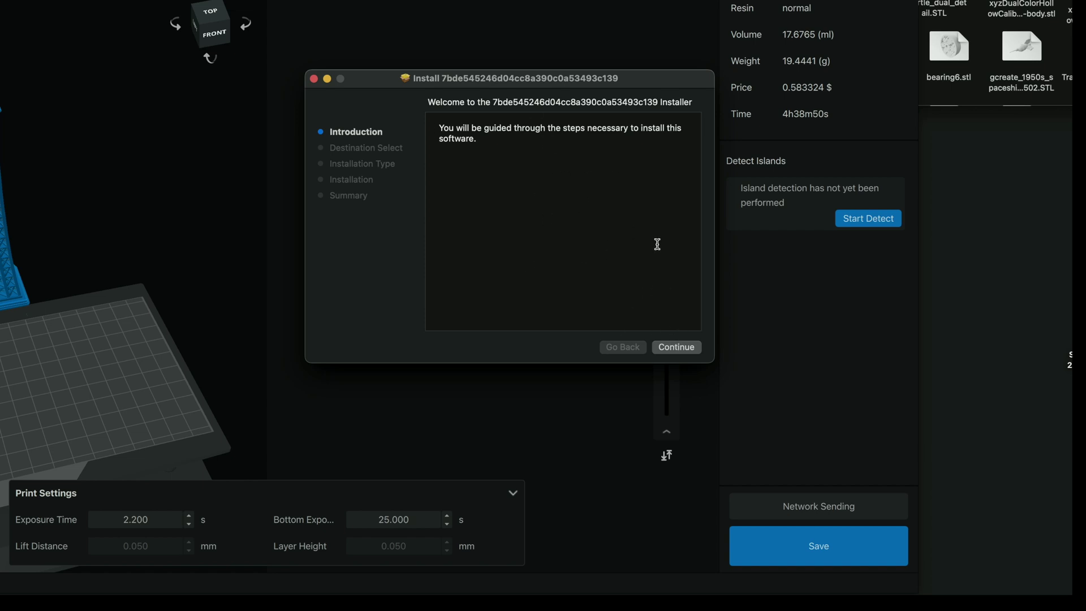
pyautogui.click(677, 346)
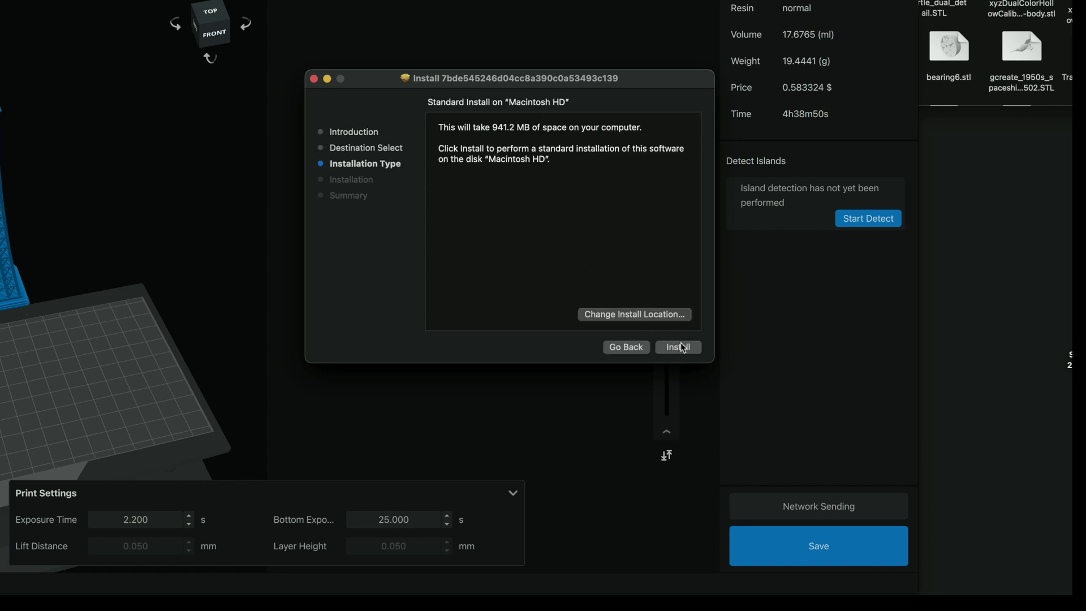
pyautogui.click(683, 347)
pyautogui.press('Return')
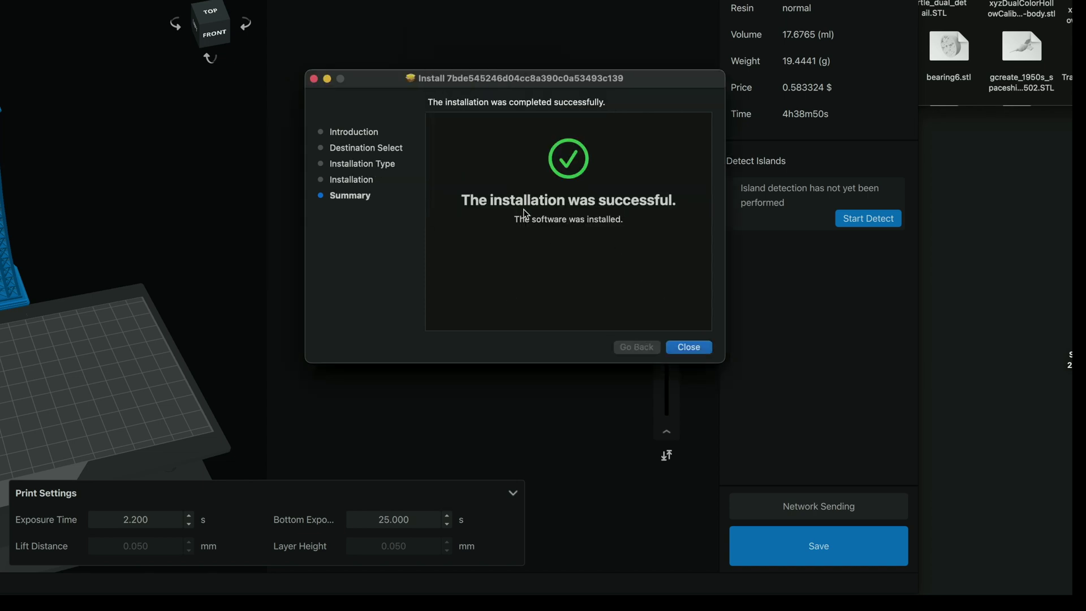
pyautogui.click(689, 345)
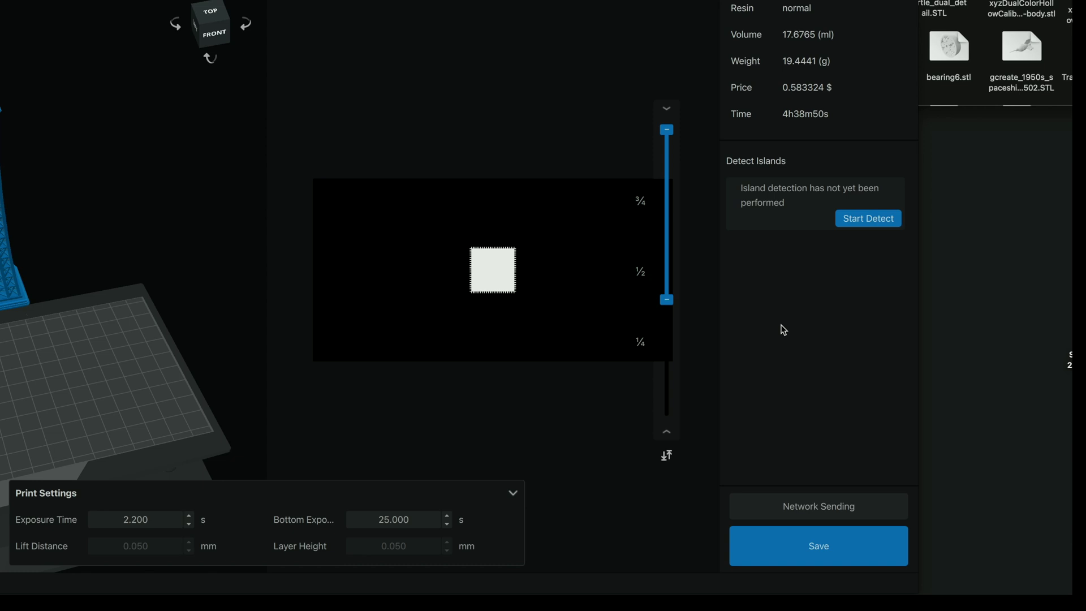
# Allow incoming connections and add the discovered 3D Printer in ChituManager
pyautogui.click(547, 145)
pyautogui.moveTo(585, 69); pyautogui.dragTo(488, 66)
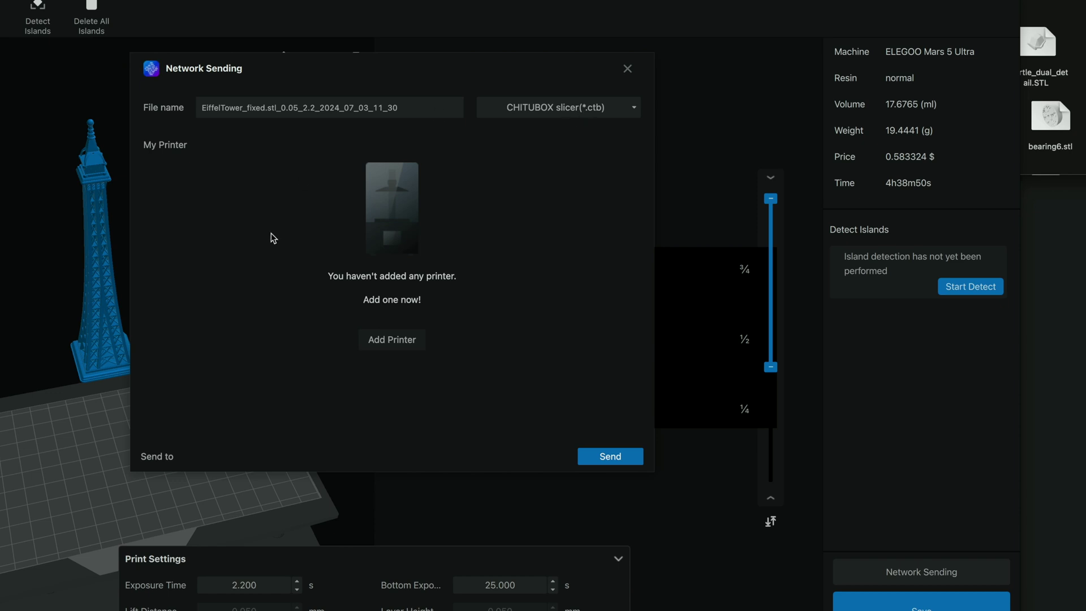
pyautogui.click(393, 341)
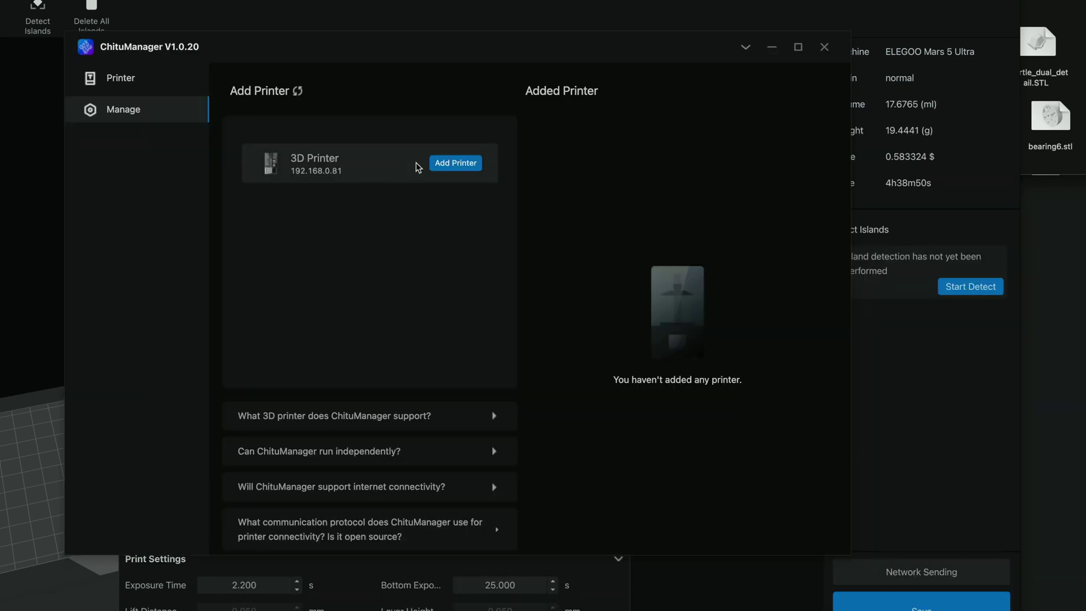
pyautogui.click(455, 163)
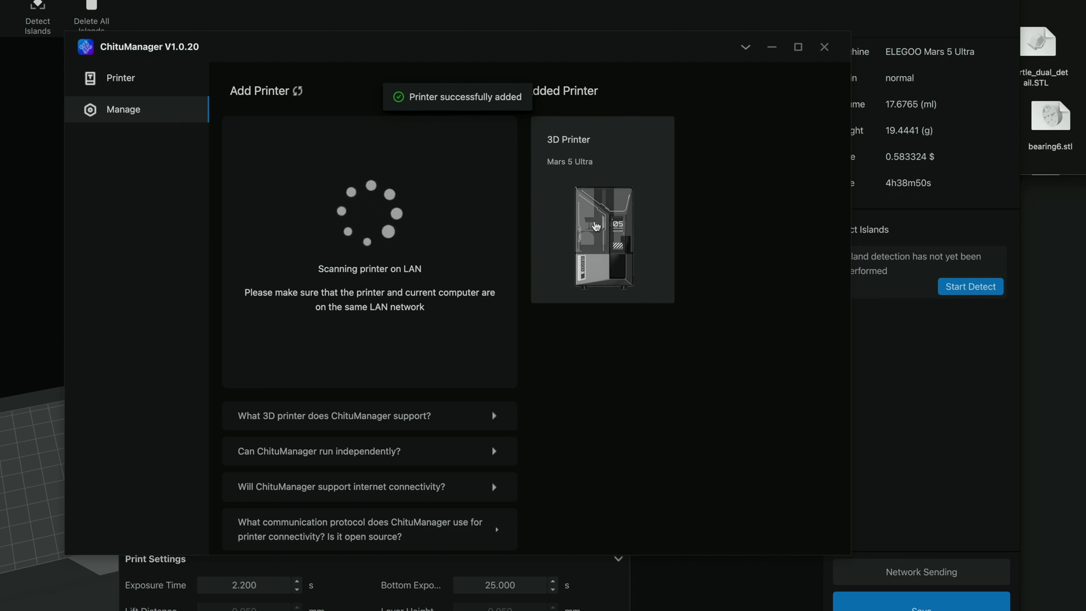
# View the 3D Printer's Idle status details, then close the detail panel
pyautogui.click(128, 83)
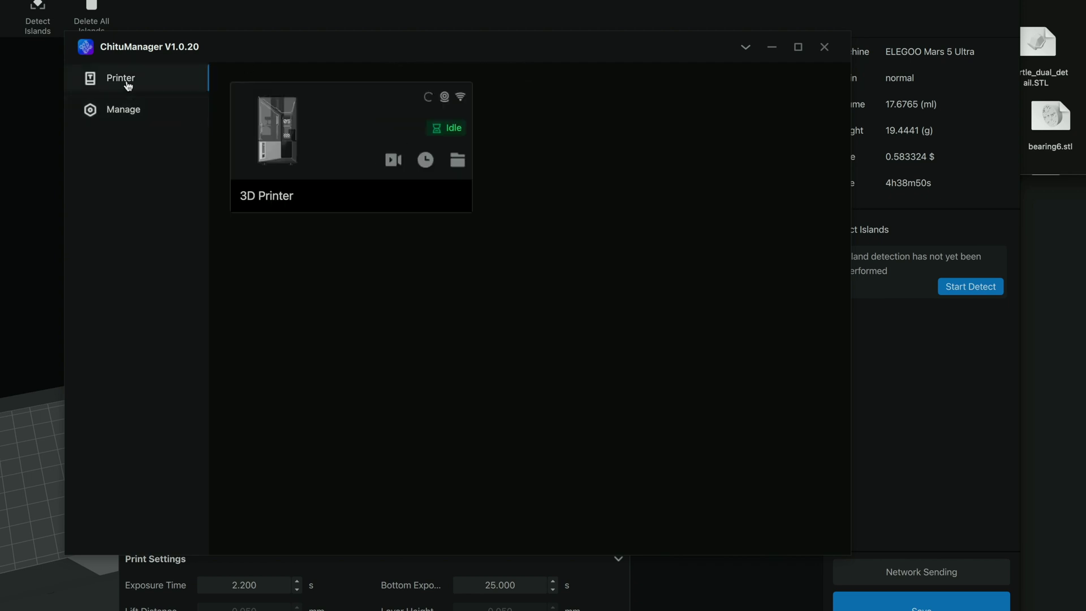
pyautogui.click(344, 127)
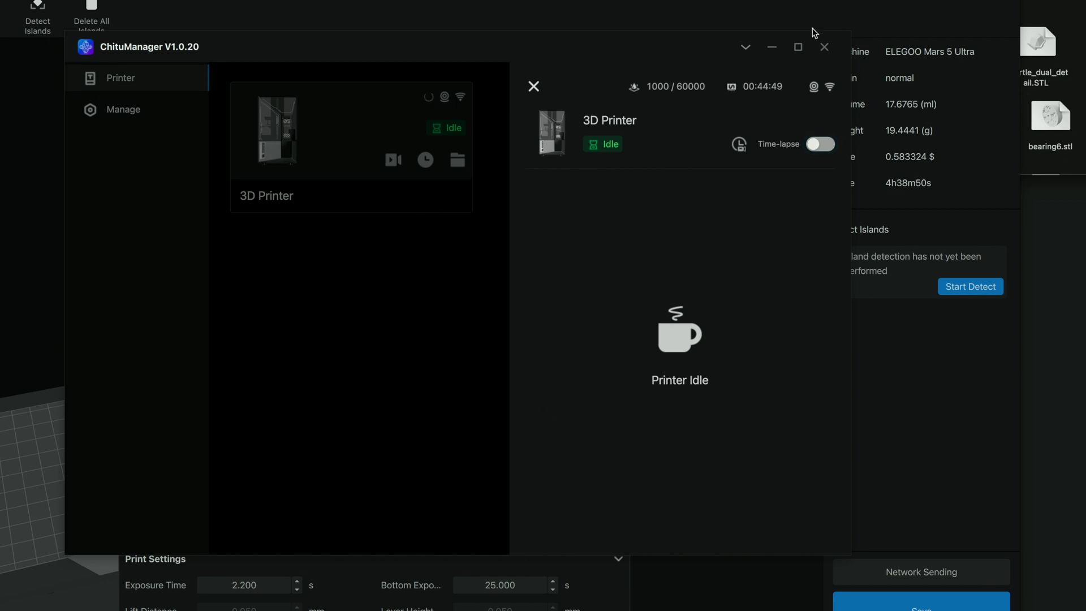
pyautogui.click(453, 113)
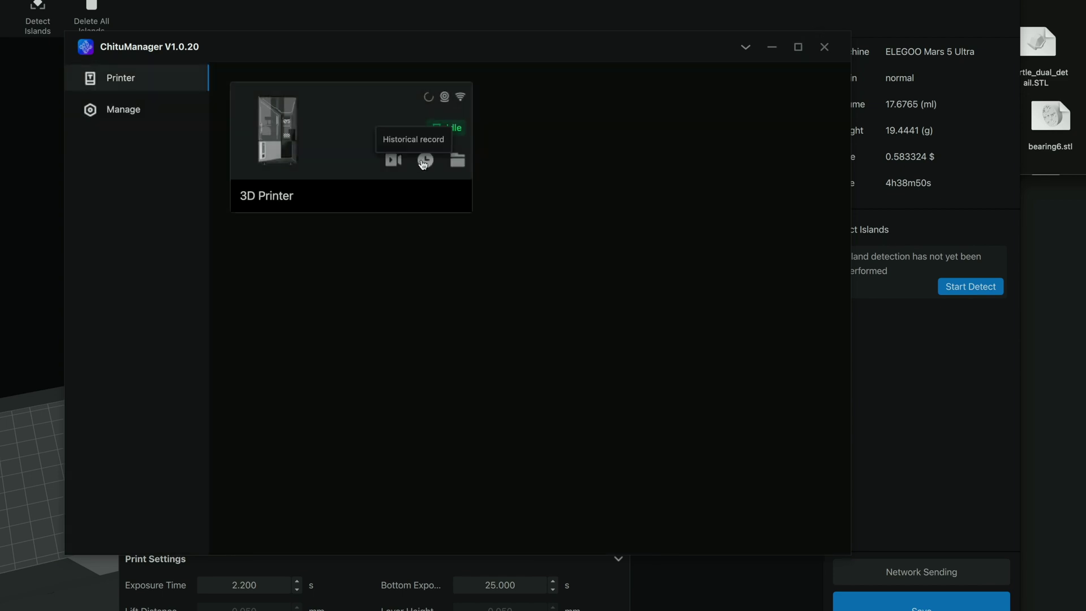
pyautogui.click(393, 160)
pyautogui.moveTo(563, 189); pyautogui.dragTo(516, 151)
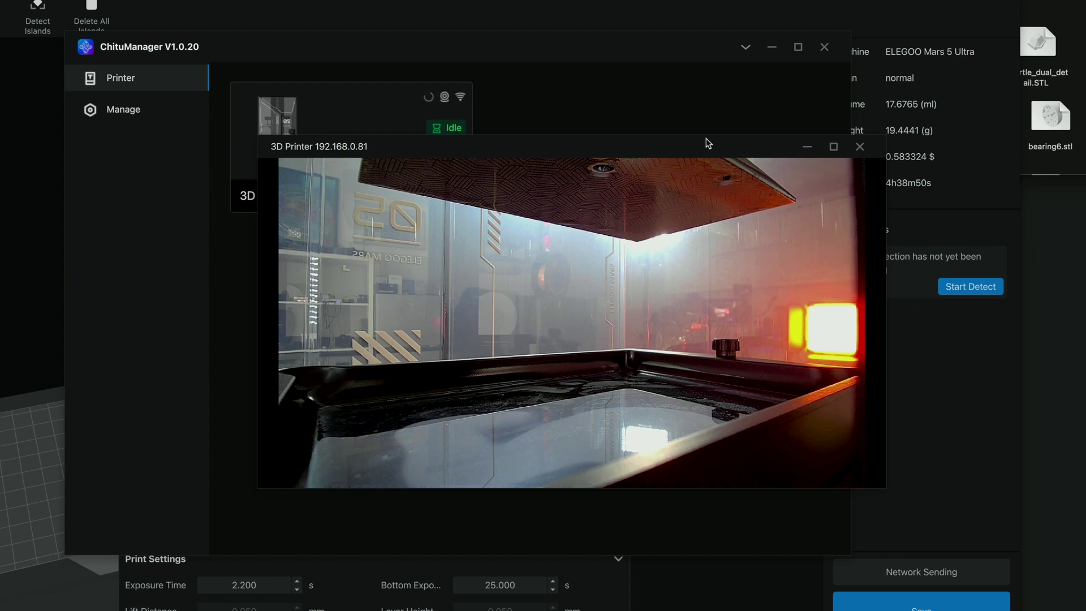
pyautogui.moveTo(708, 143); pyautogui.dragTo(361, 301)
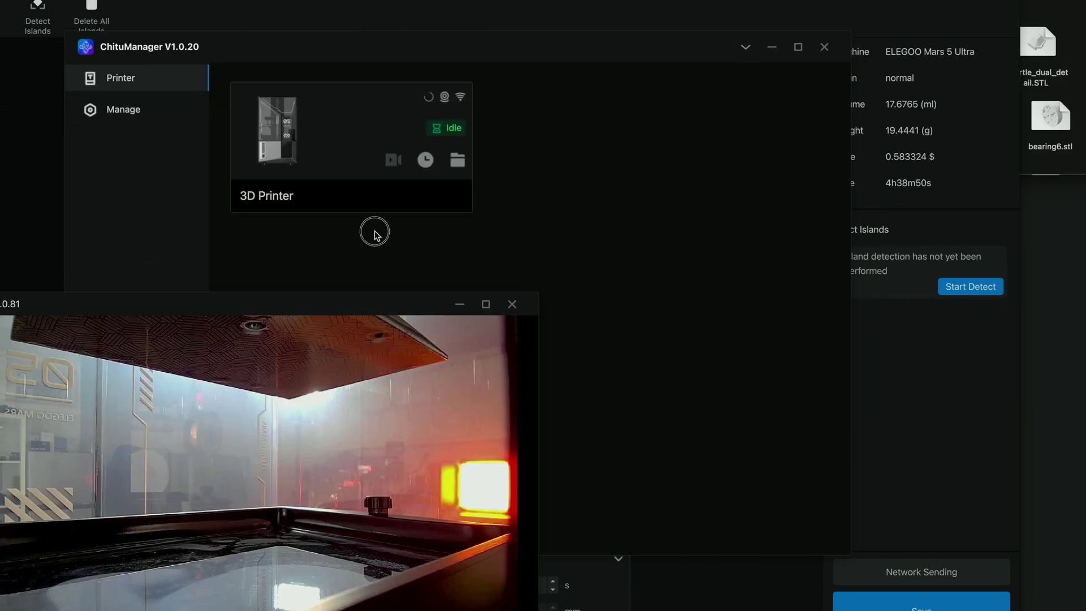
pyautogui.moveTo(374, 233); pyautogui.dragTo(481, 139)
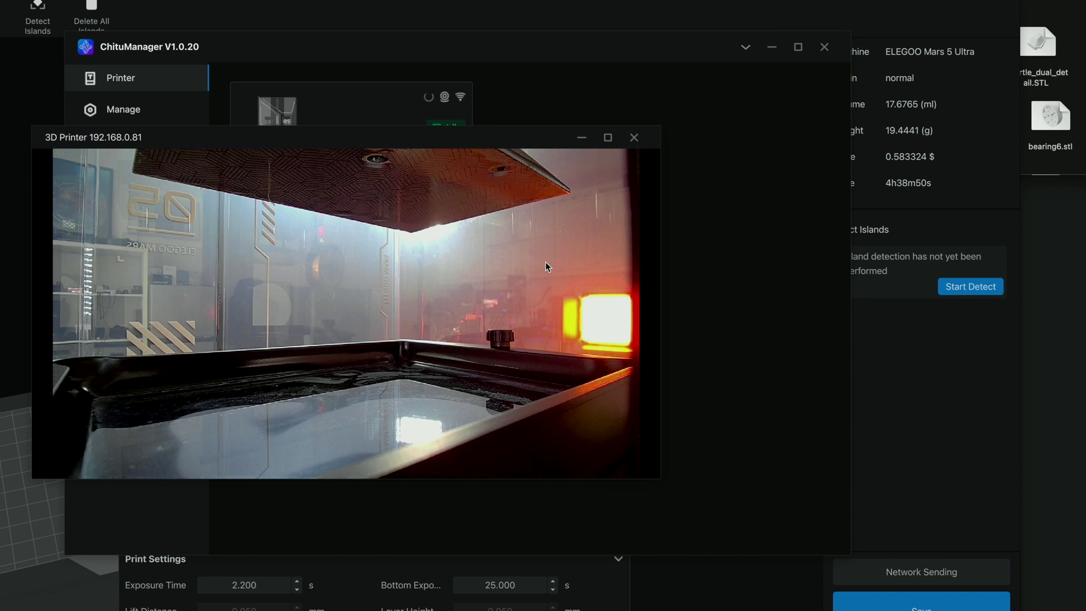
pyautogui.moveTo(399, 141)
pyautogui.mouseDown()
pyautogui.moveTo(395, 85)
pyautogui.moveTo(406, 142)
pyautogui.mouseUp()
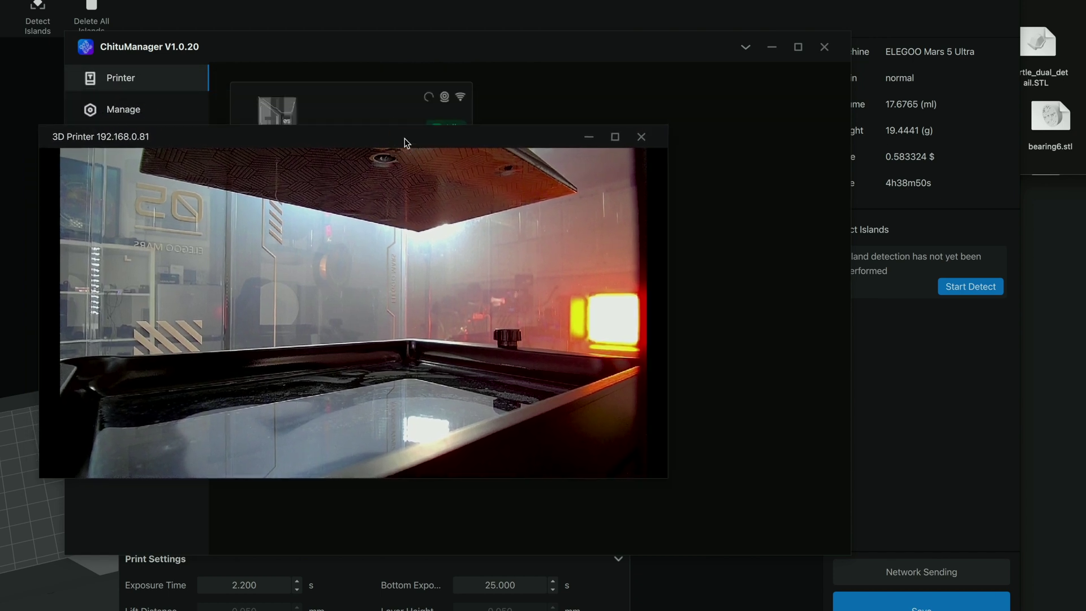
pyautogui.click(640, 137)
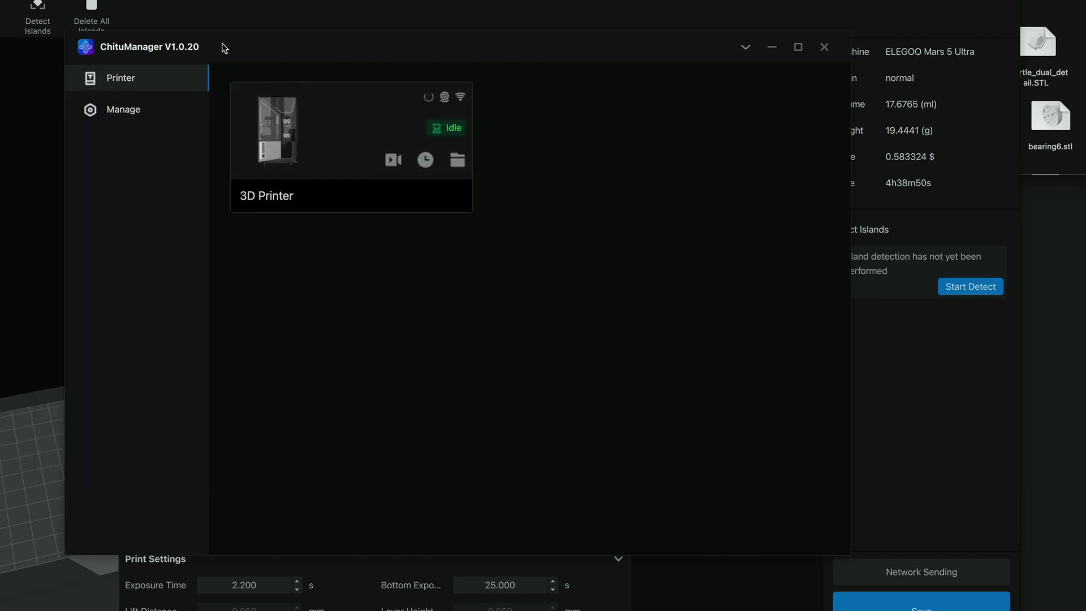
# Send the sliced Eiffel Tower file over the network to the 3D Printer
pyautogui.click(824, 47)
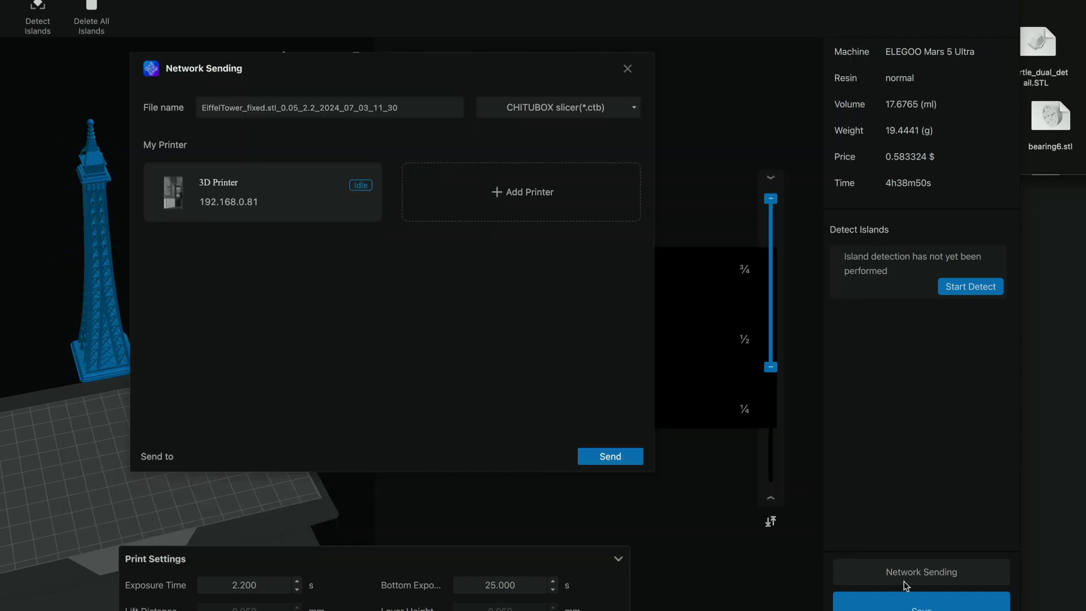
pyautogui.click(603, 454)
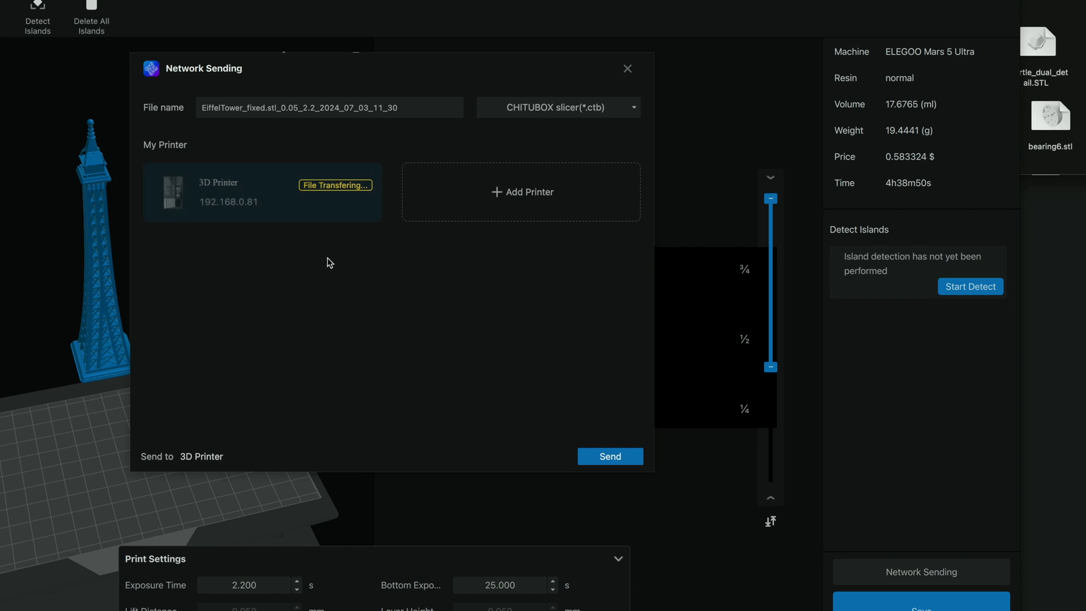
pyautogui.click(234, 191)
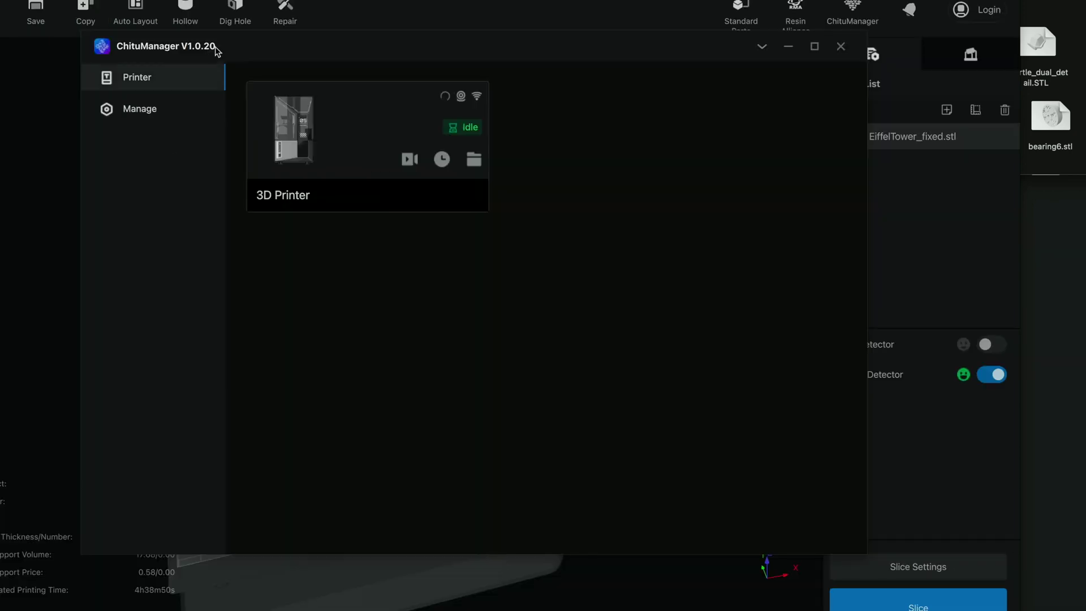
# Browse the printer's Internal Storage and choose Print on the Eiffel Tower file
pyautogui.moveTo(259, 55); pyautogui.dragTo(264, 46)
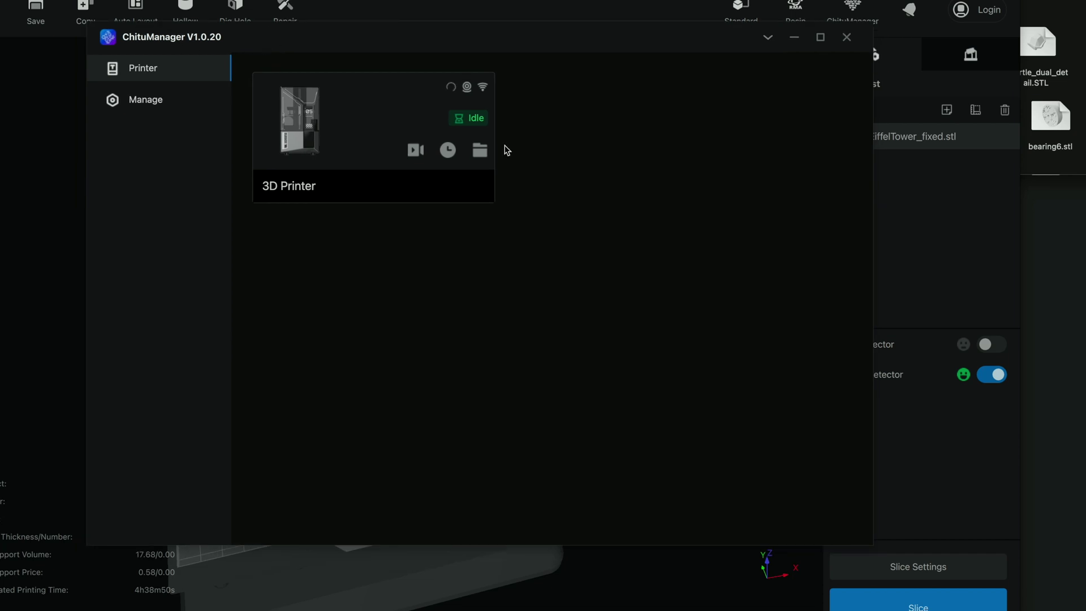
pyautogui.click(482, 151)
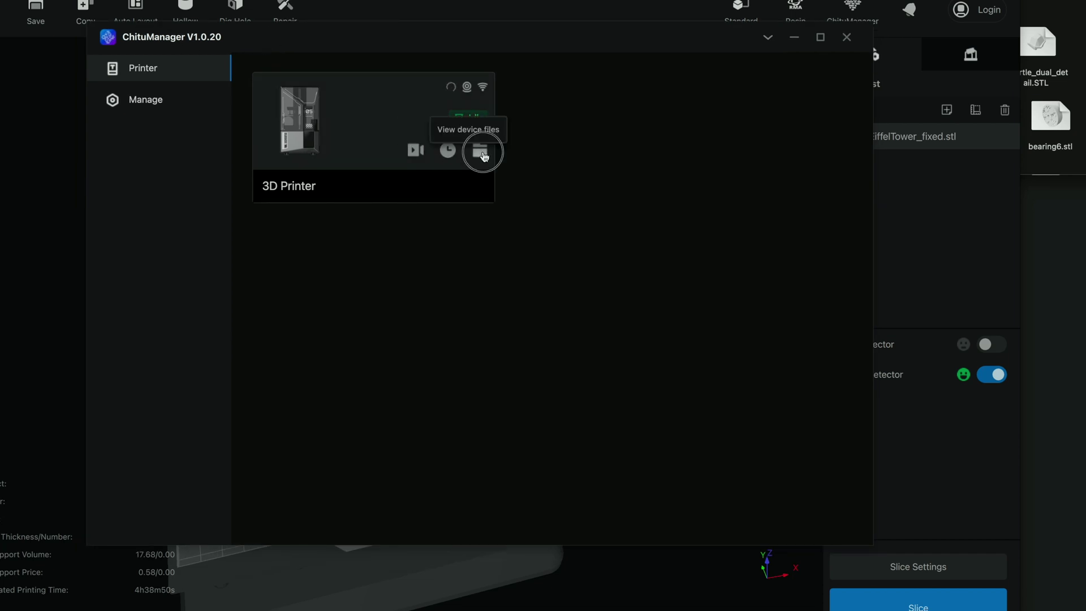
pyautogui.click(709, 331)
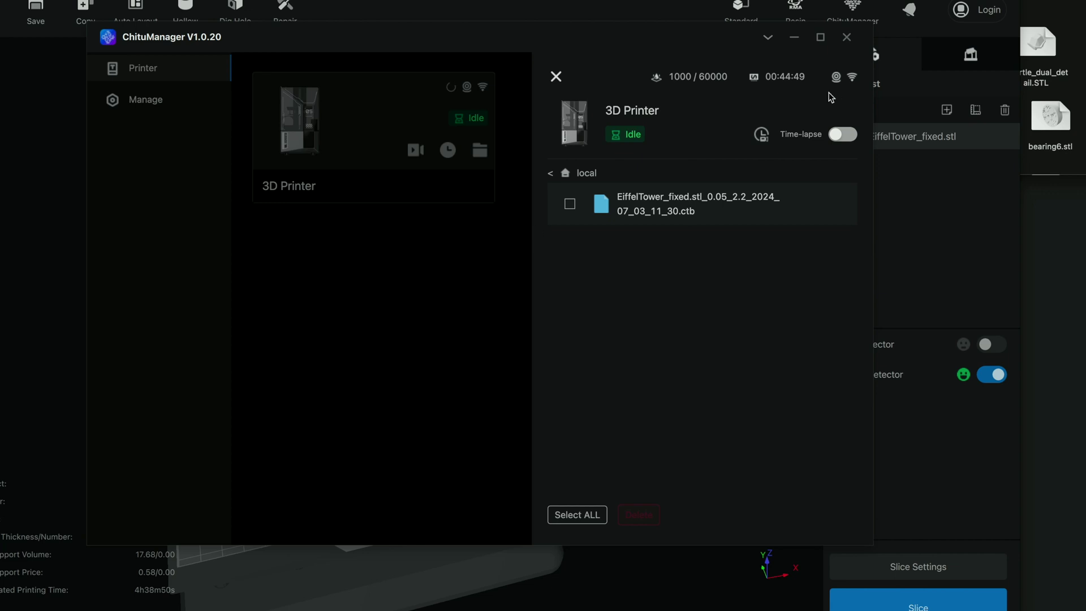
pyautogui.moveTo(837, 206)
pyautogui.click(829, 205)
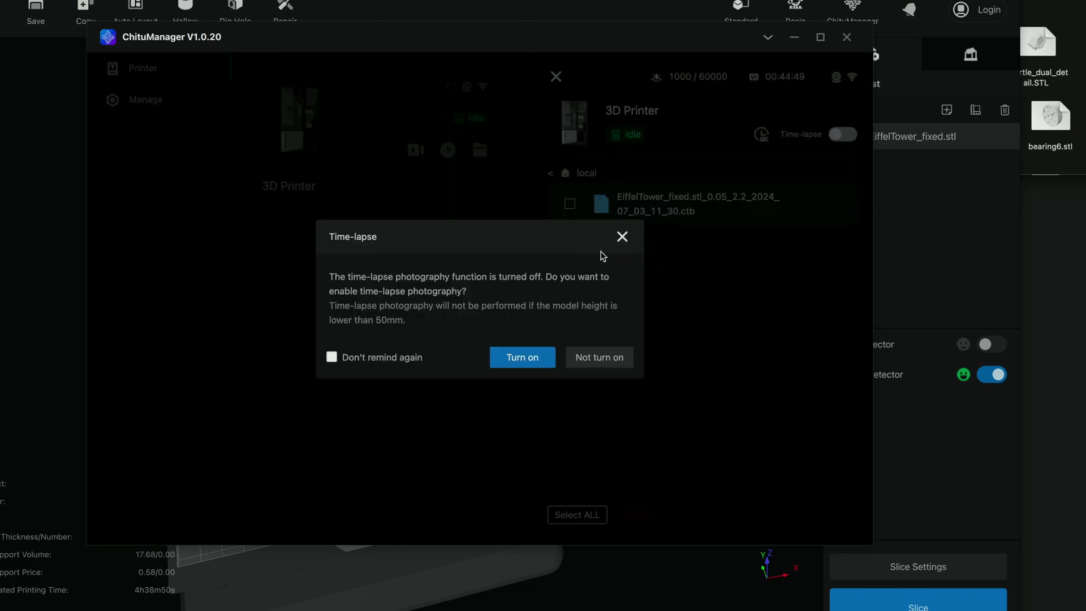
# Enable time-lapse and start printing the Eiffel Tower file
pyautogui.click(621, 236)
pyautogui.click(842, 134)
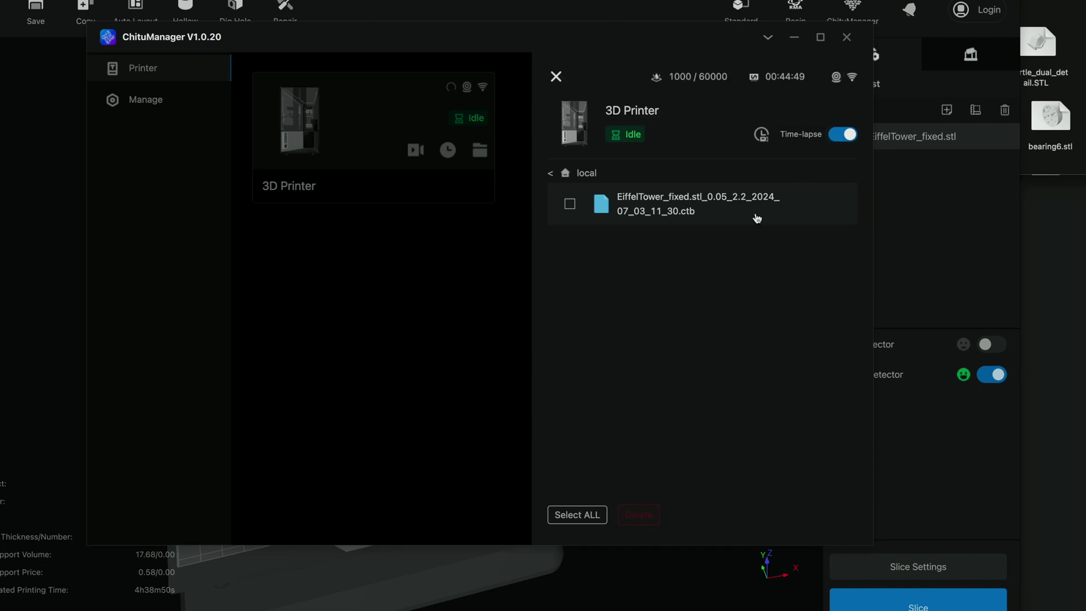
pyautogui.click(829, 204)
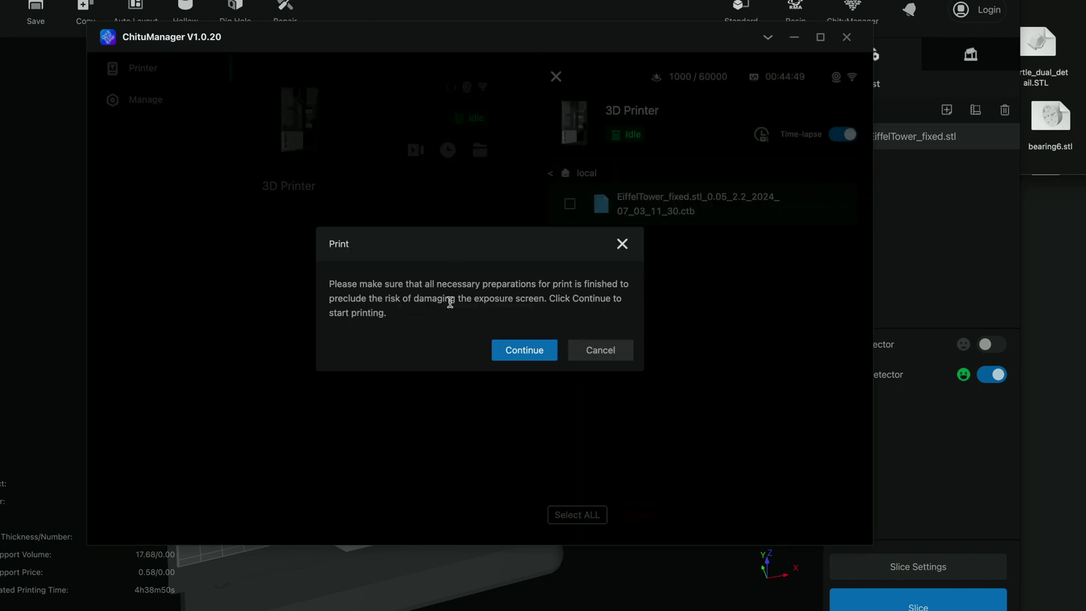
pyautogui.click(528, 349)
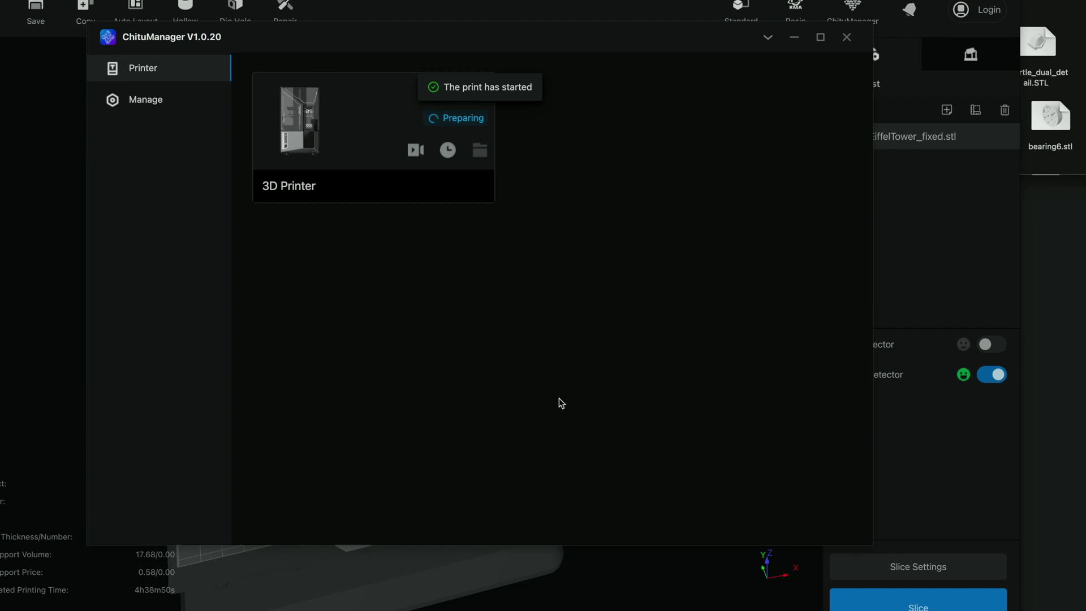
# Open the printer's live camera view and move it clear of the printer card
pyautogui.click(415, 150)
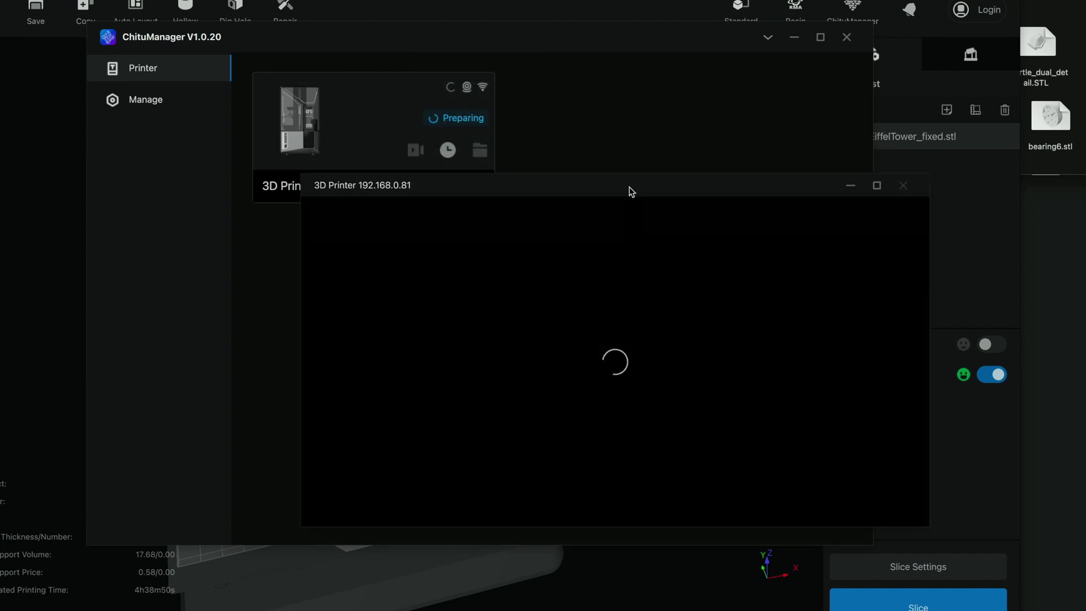
pyautogui.moveTo(641, 186); pyautogui.dragTo(578, 185)
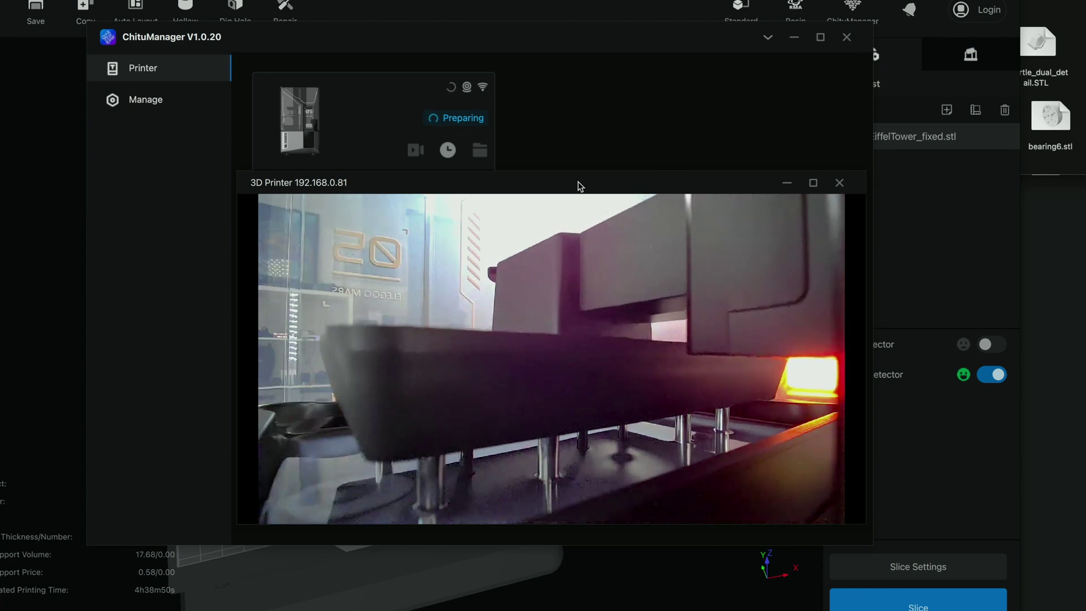
pyautogui.moveTo(579, 186); pyautogui.dragTo(699, 222)
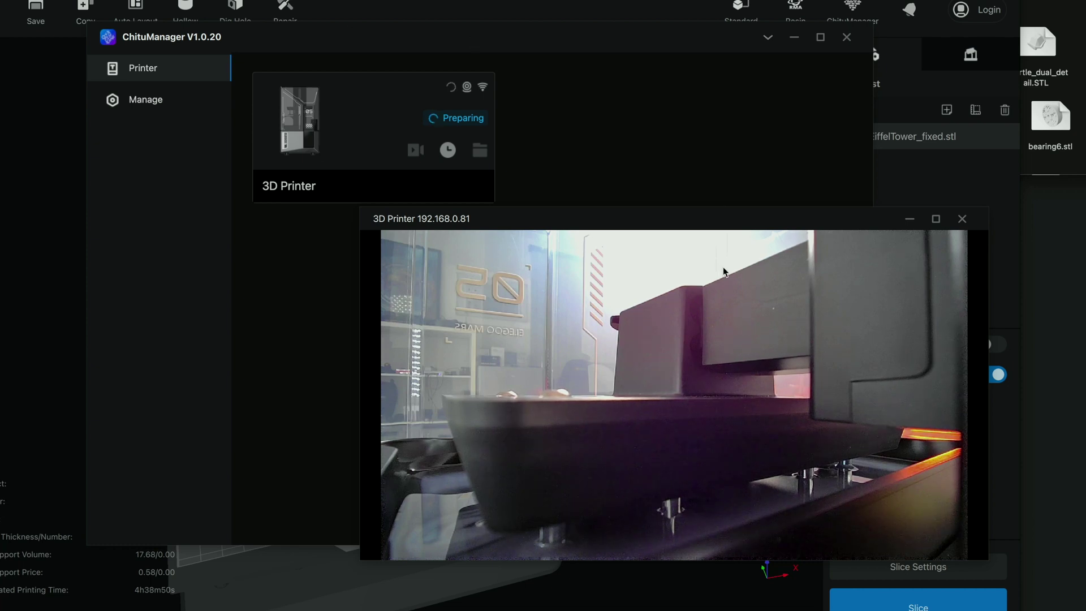
pyautogui.moveTo(737, 218); pyautogui.dragTo(716, 254)
pyautogui.click(369, 123)
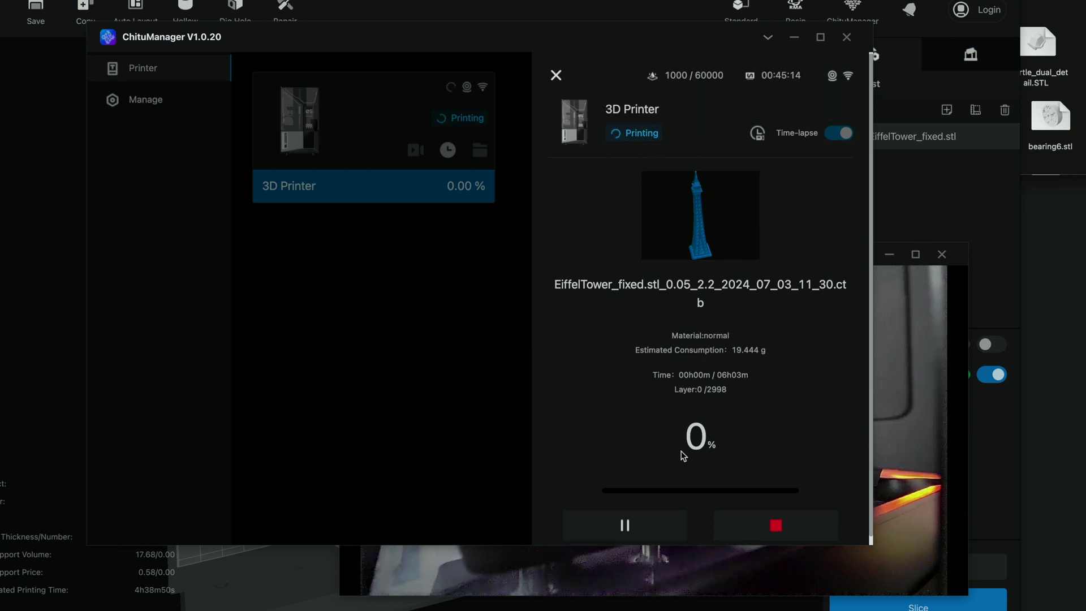
# Bring the camera view to the front and move it to the left
pyautogui.click(918, 507)
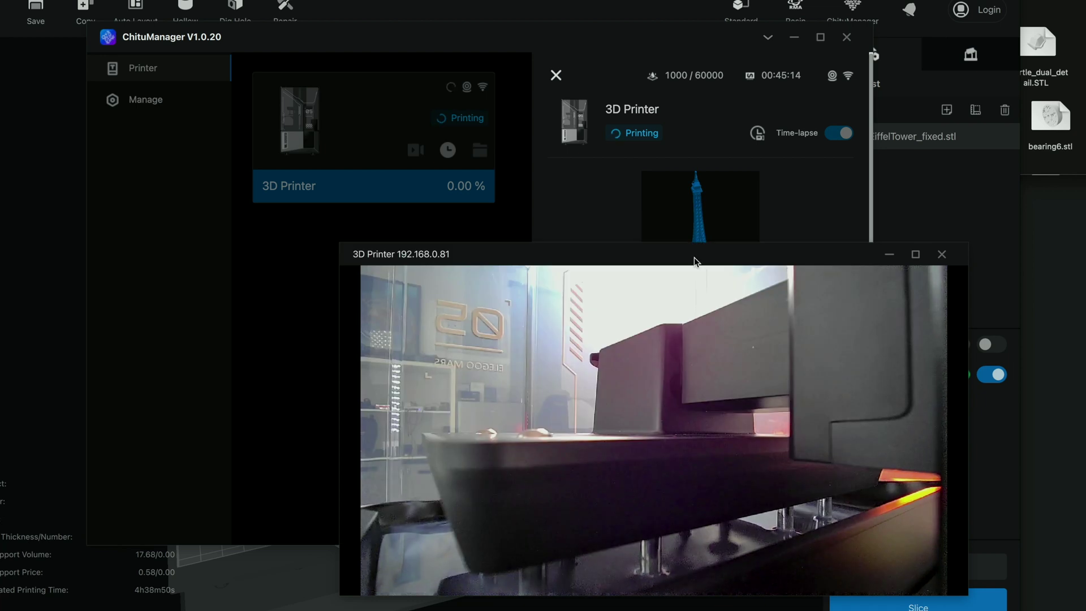
pyautogui.moveTo(695, 258); pyautogui.dragTo(324, 237)
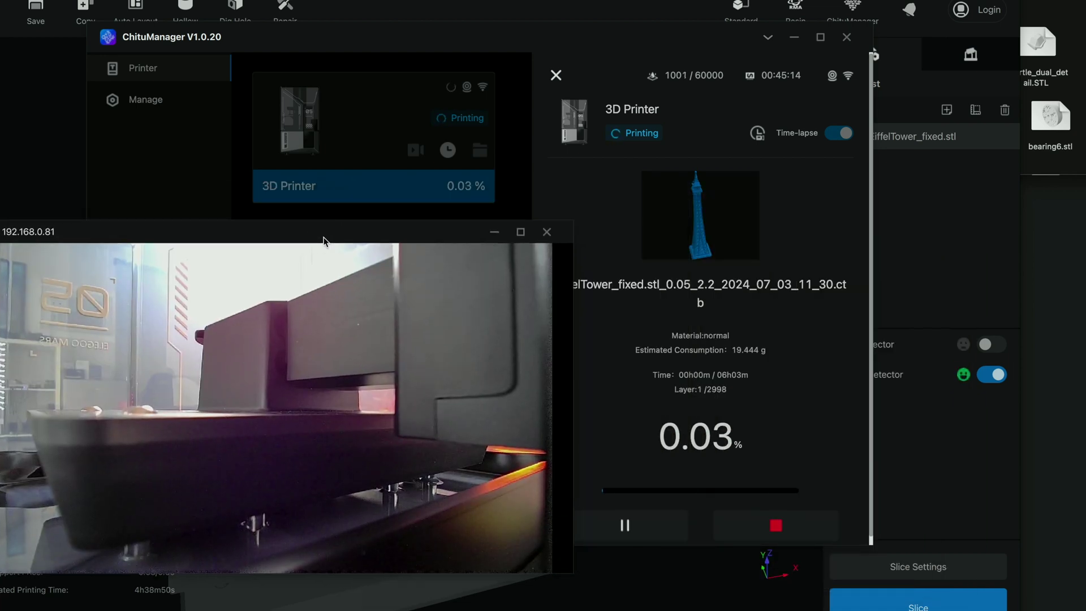